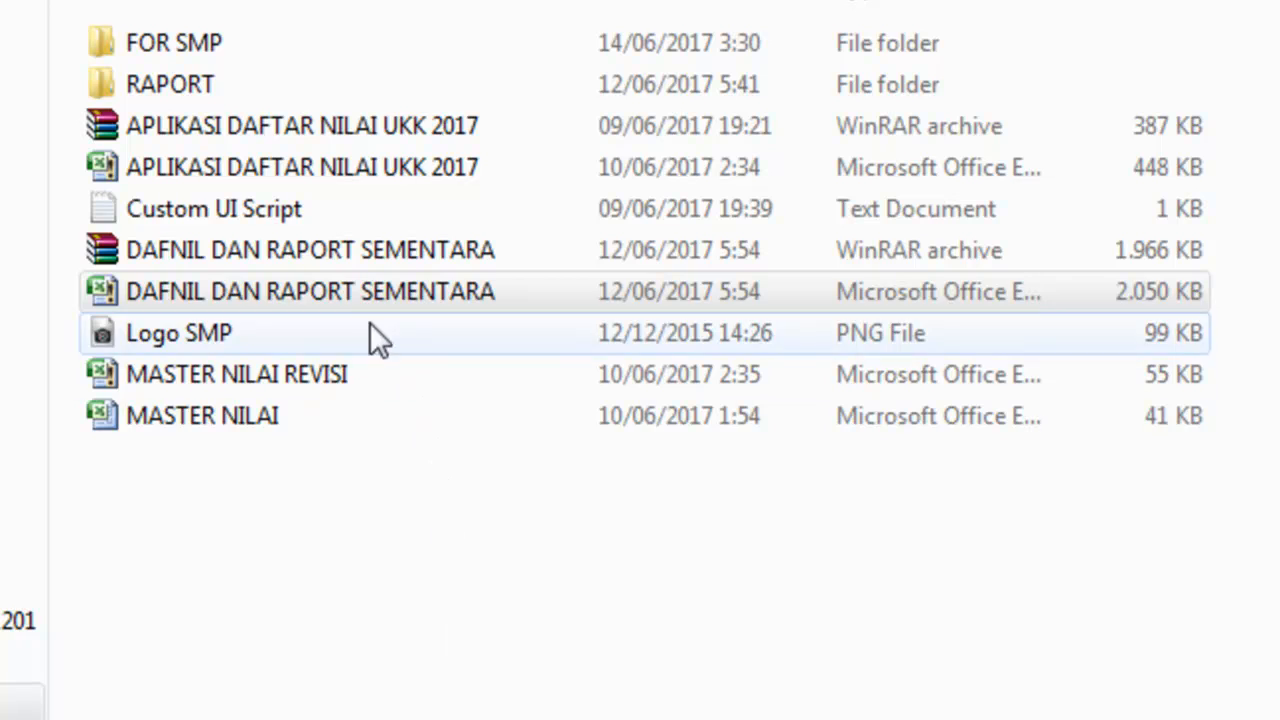
# Open the DAFNIL DAN RAPORT SEMENTARA workbook and go to its score input sheet for the knowledge aspect.
pyautogui.doubleClick(356, 292)
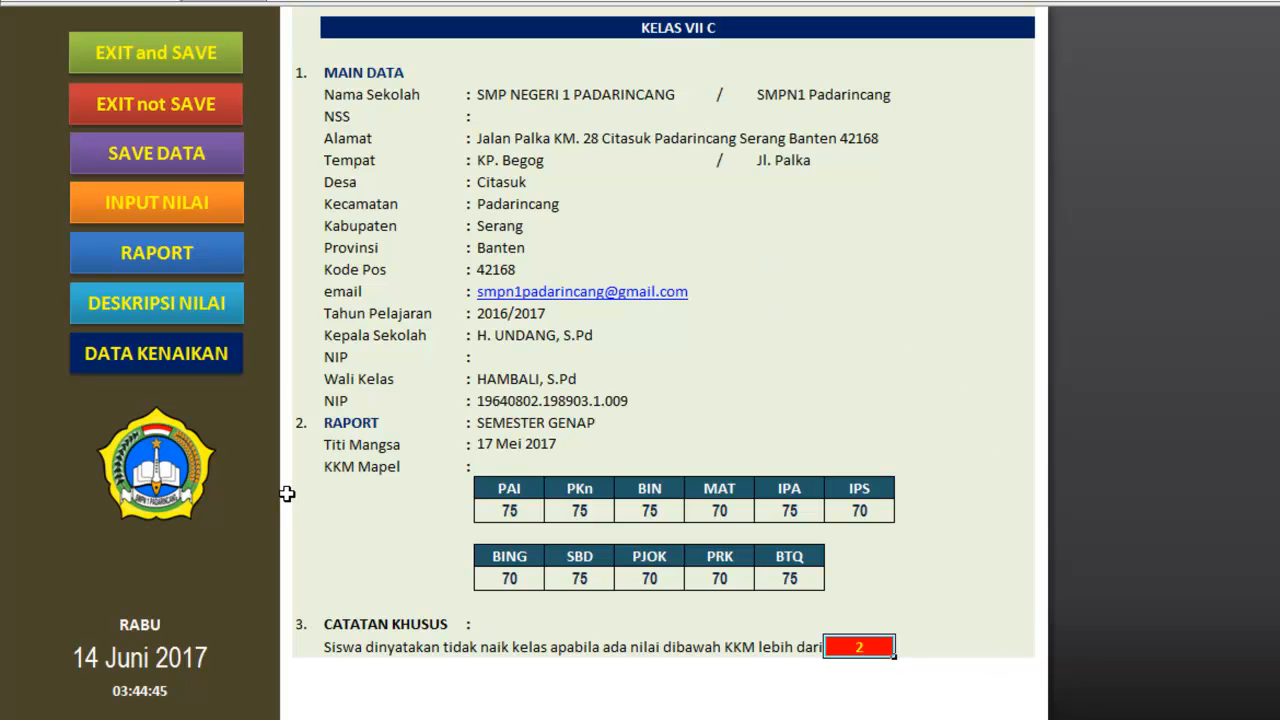
pyautogui.click(181, 196)
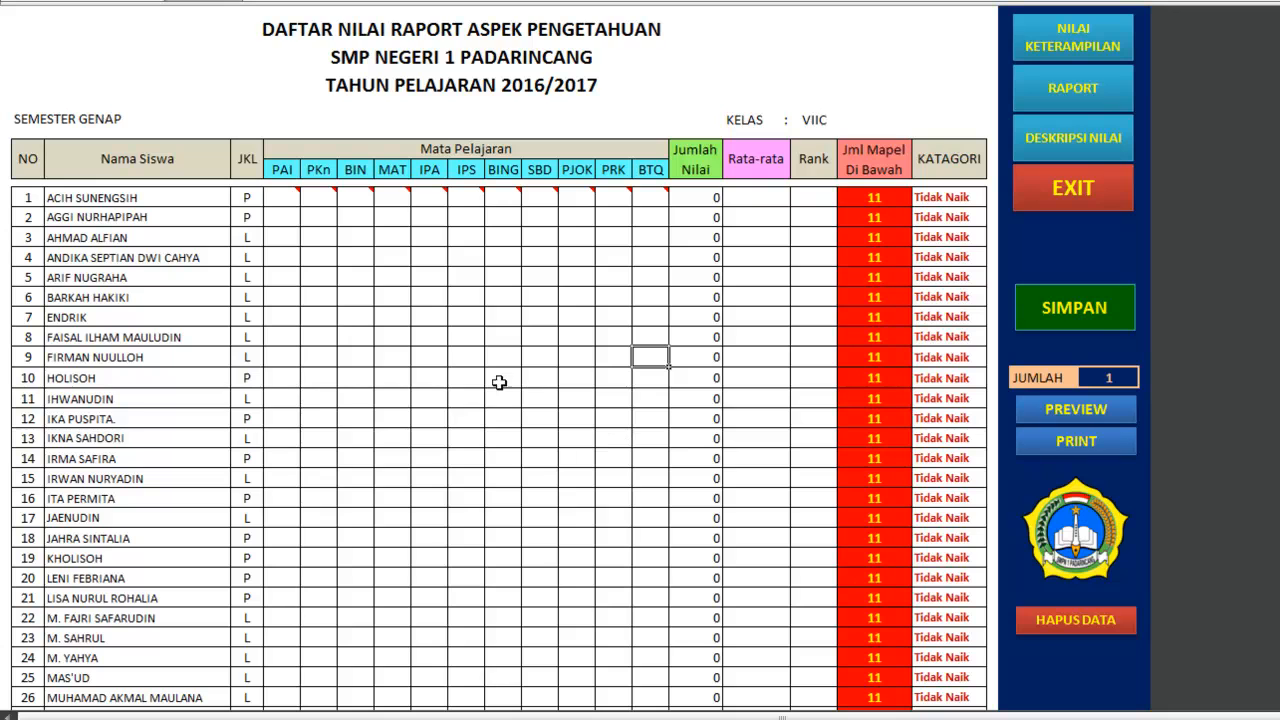
pyautogui.moveTo(290, 199)
pyautogui.moveTo(652, 190)
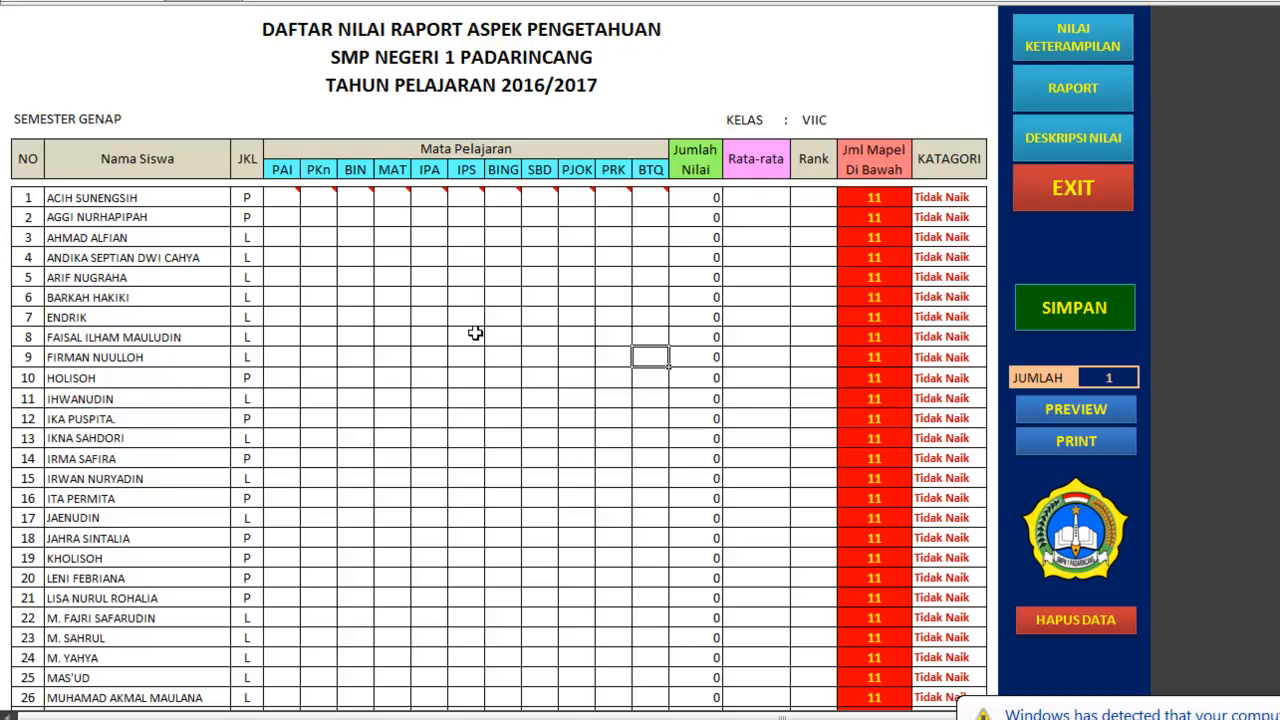
# Enter the first student's scores: PAI 85, PKn 67, BIN 75 and MAT 68.
pyautogui.click(282, 198)
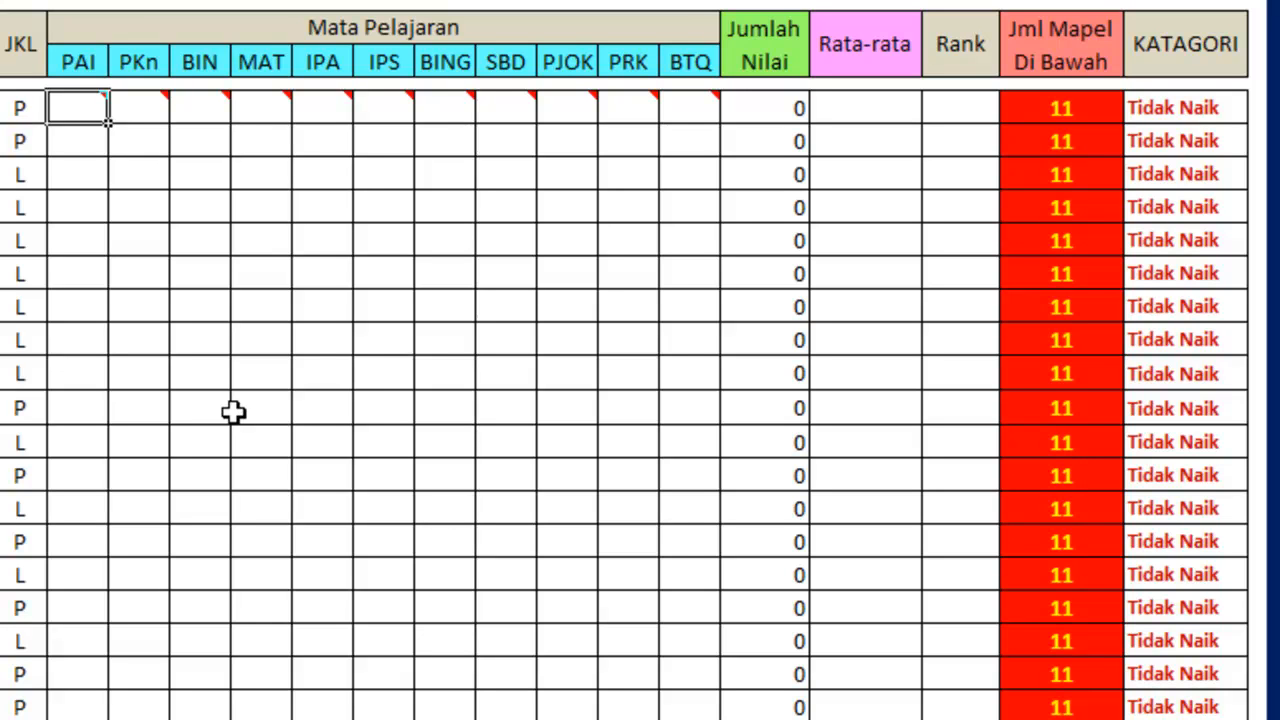
pyautogui.write('85')
pyautogui.press('Tab')
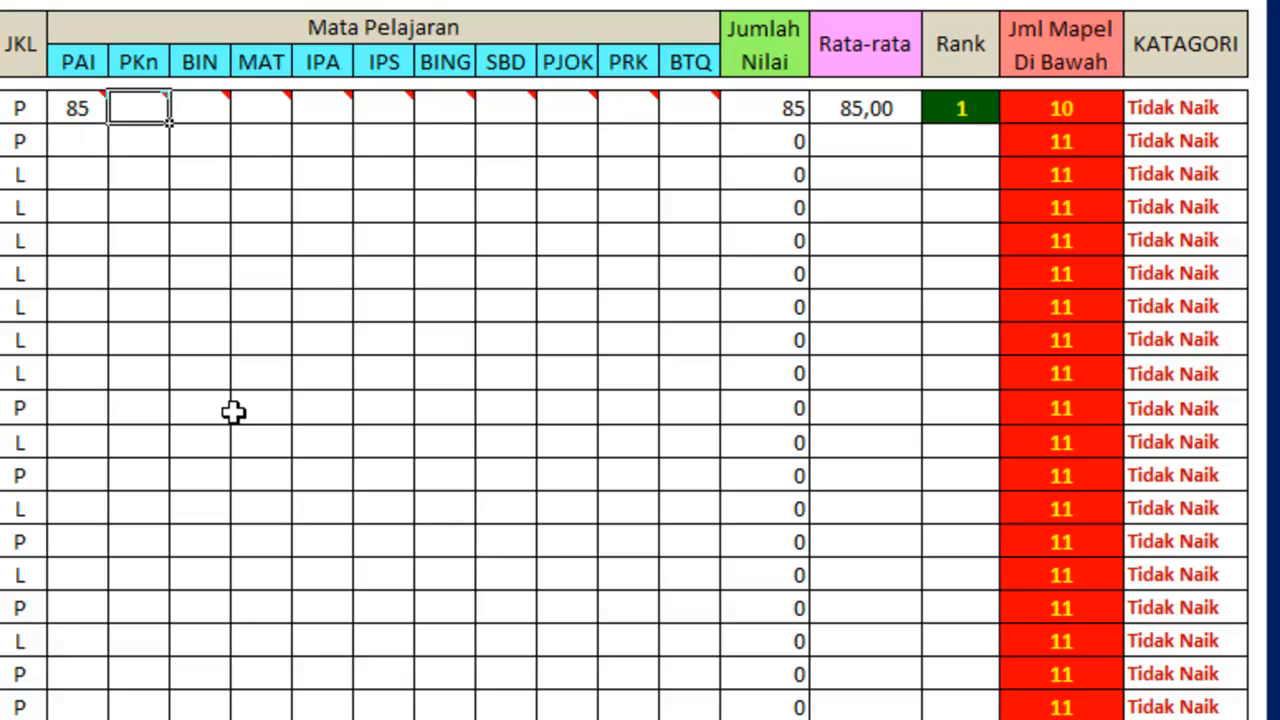
pyautogui.write('67')
pyautogui.press('Tab')
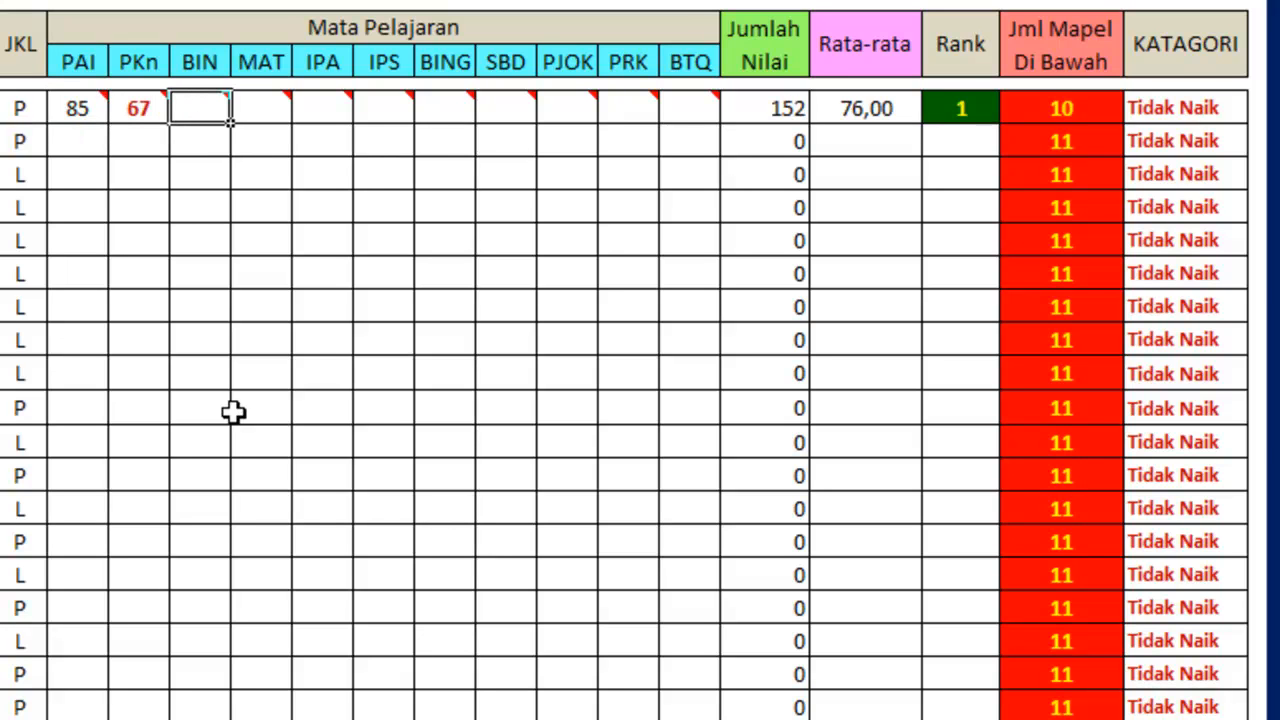
pyautogui.write('75')
pyautogui.press('Tab')
pyautogui.write('68')
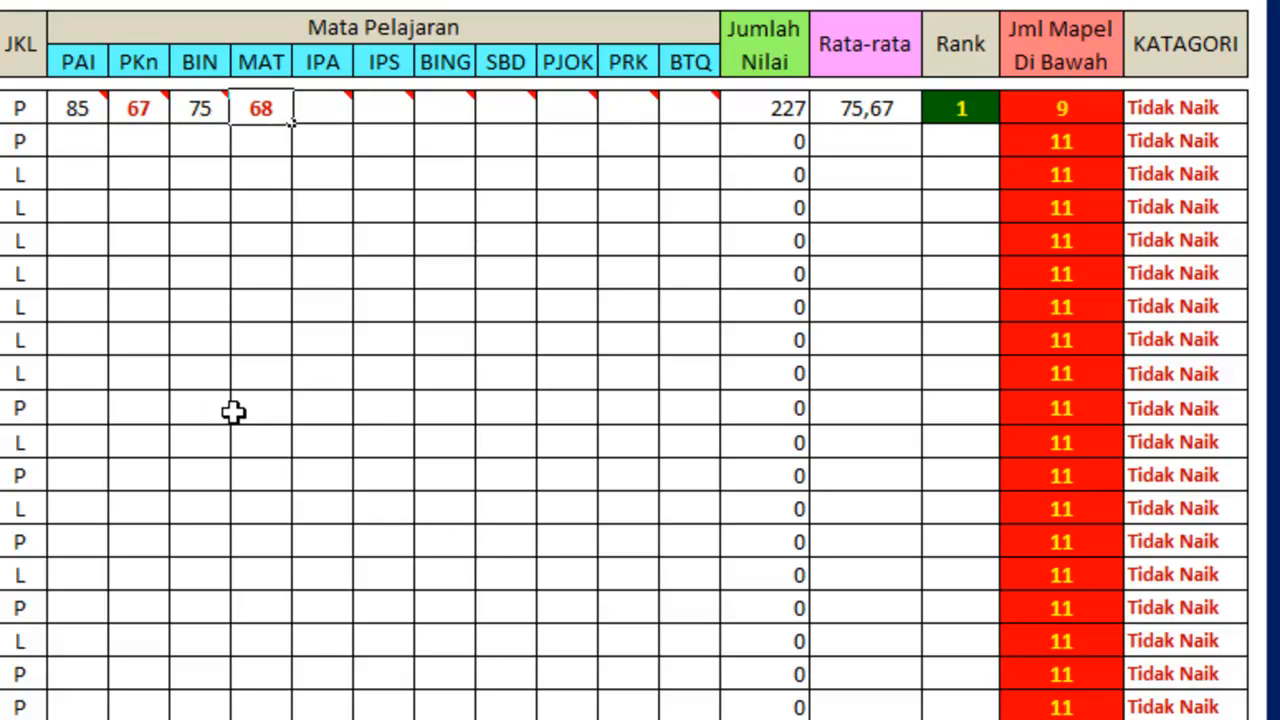
pyautogui.press('Tab')
# Enter 93 for IPA, 84 for IPS and 84 for BING in the first student's row.
pyautogui.write('93')
pyautogui.press('Tab')
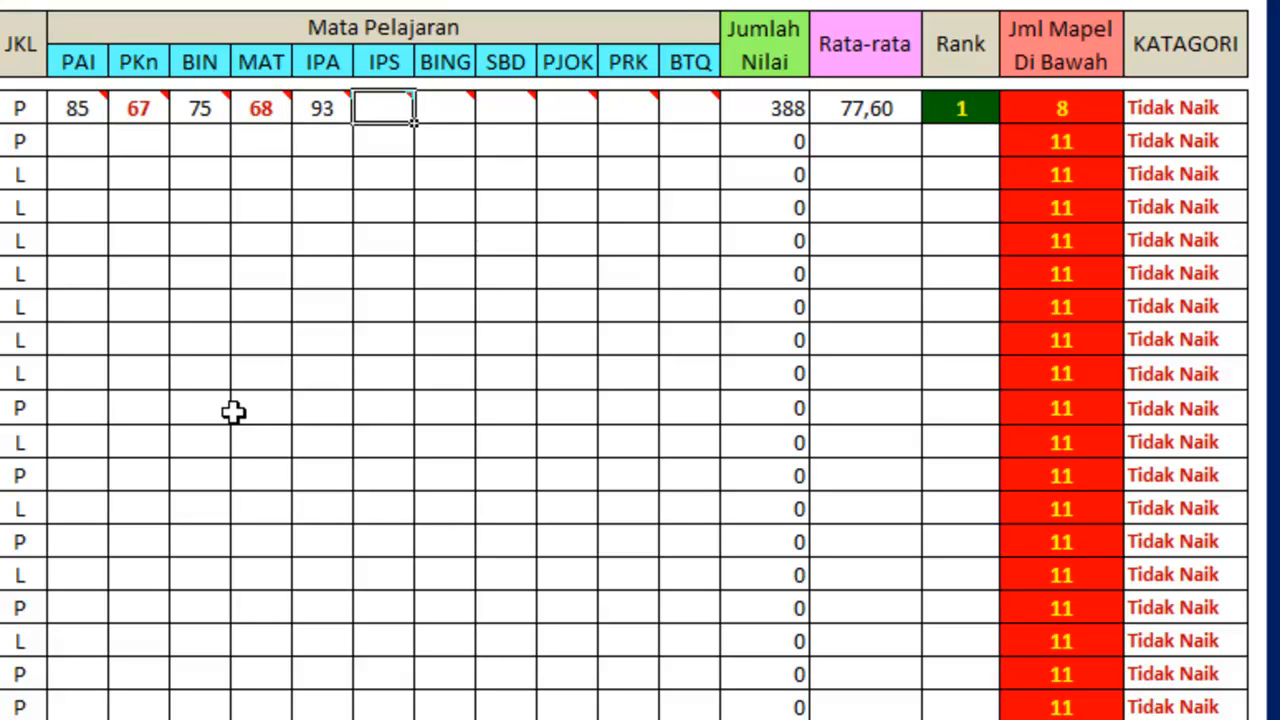
pyautogui.write('84')
pyautogui.hotkey('ctrl', 'Return')
pyautogui.press('Right')
pyautogui.write('32')
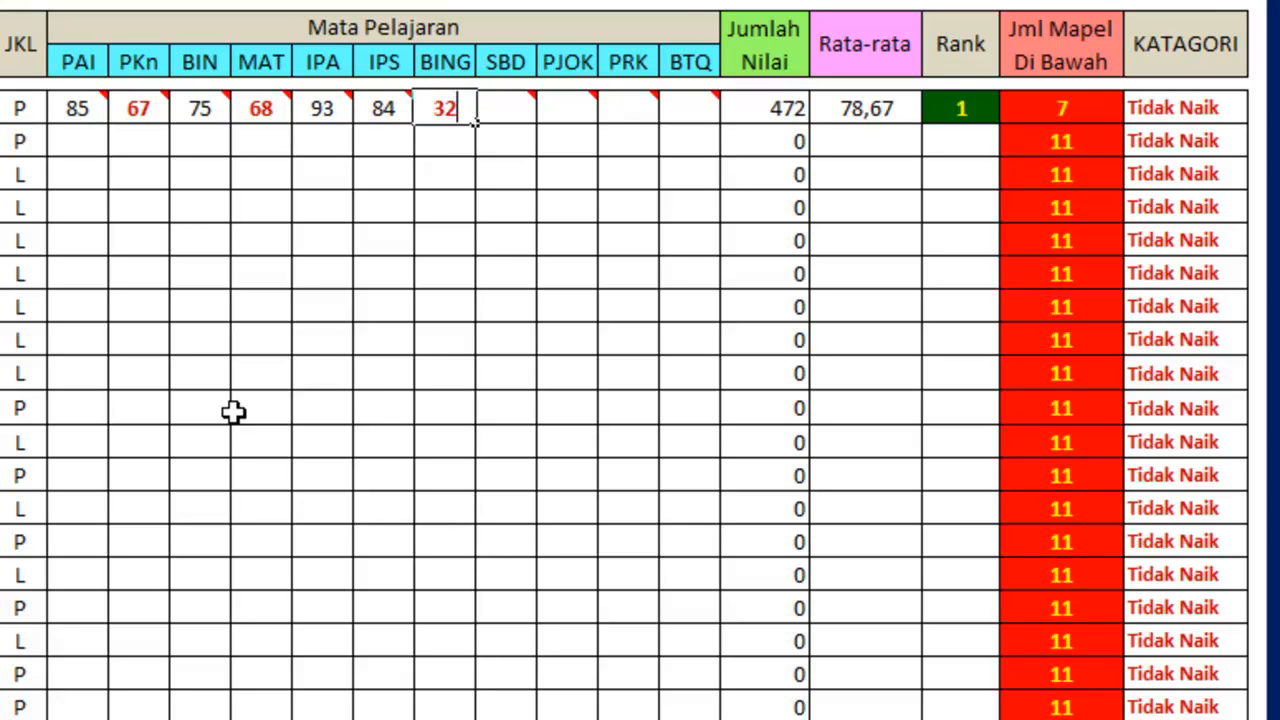
pyautogui.press('BackSpace')
pyautogui.press('BackSpace')
pyautogui.write('84')
pyautogui.press('Right')
# Complete the first student's row with SBD 77, PJOK 90, PRK 75 and BTQ 70.
pyautogui.write('77')
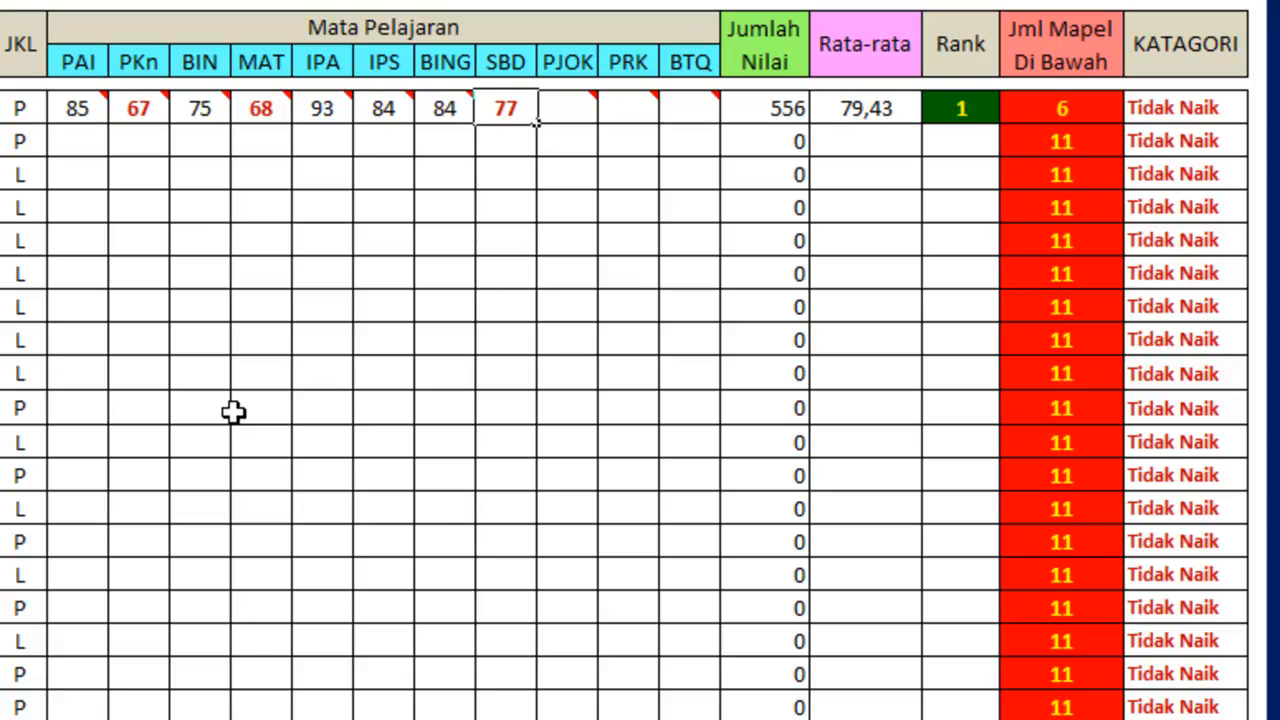
pyautogui.press('Right')
pyautogui.write('90')
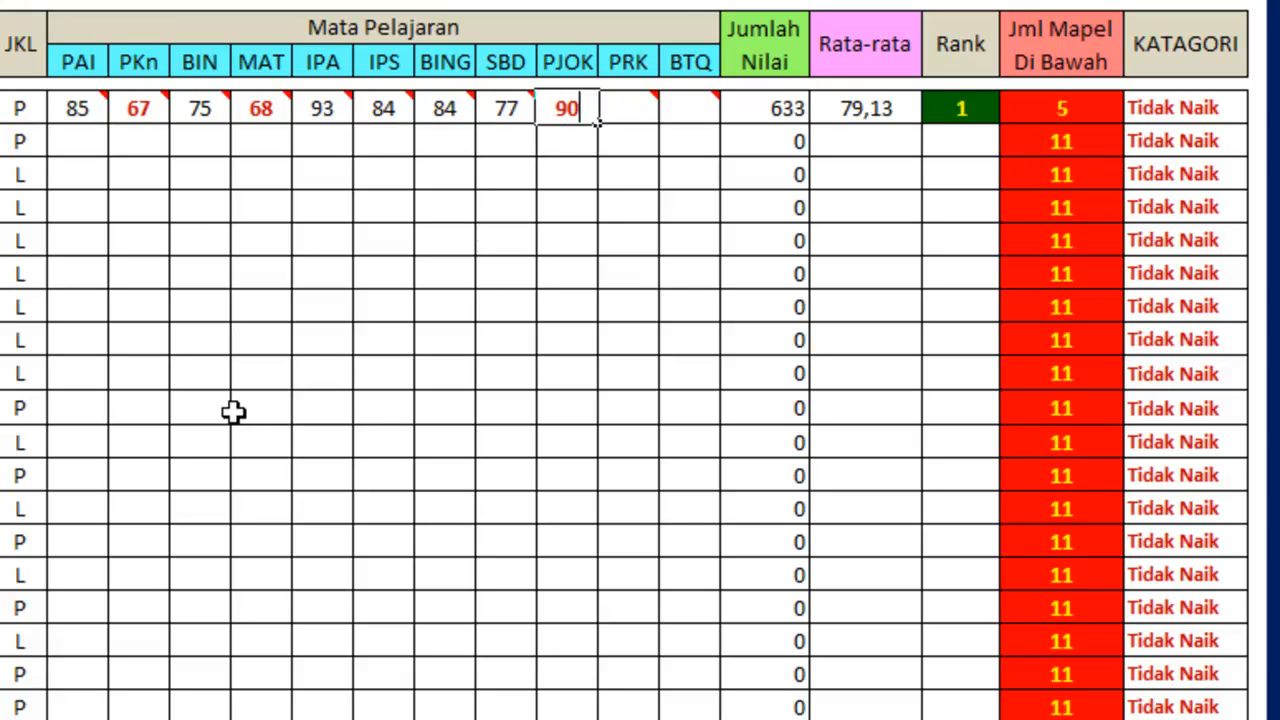
pyautogui.press('Right')
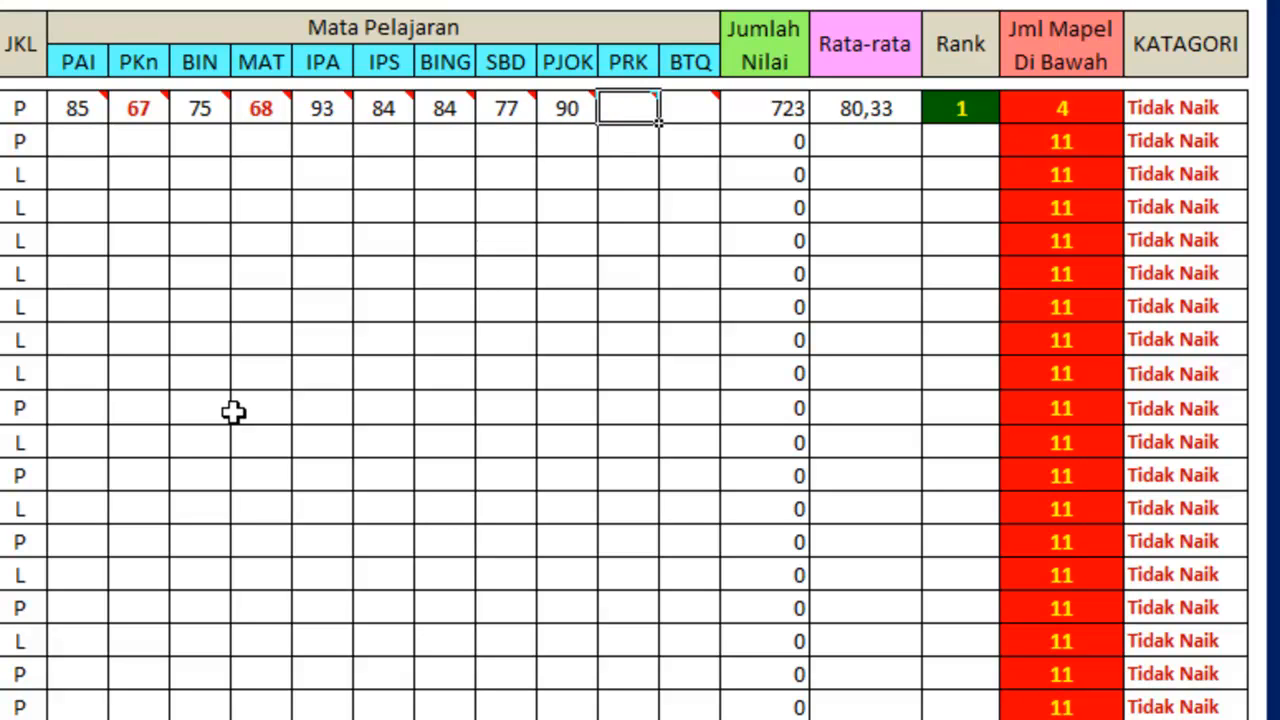
pyautogui.write('75')
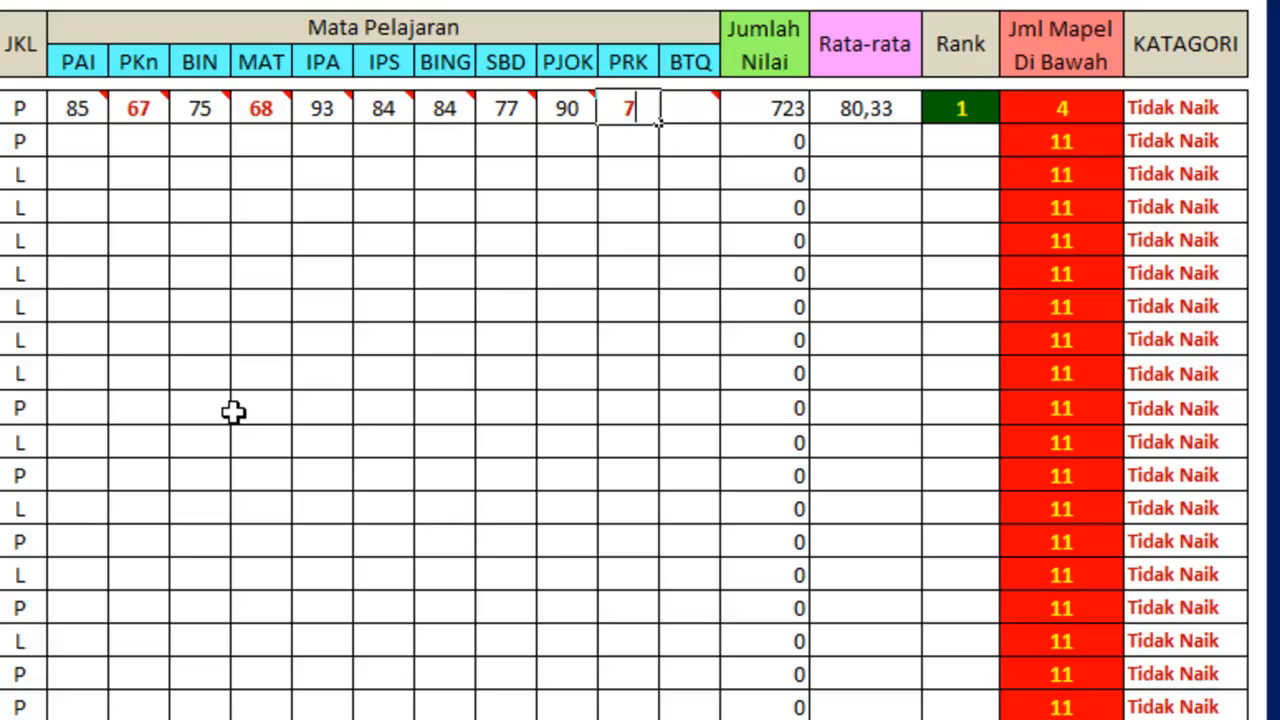
pyautogui.press('Right')
pyautogui.write('70')
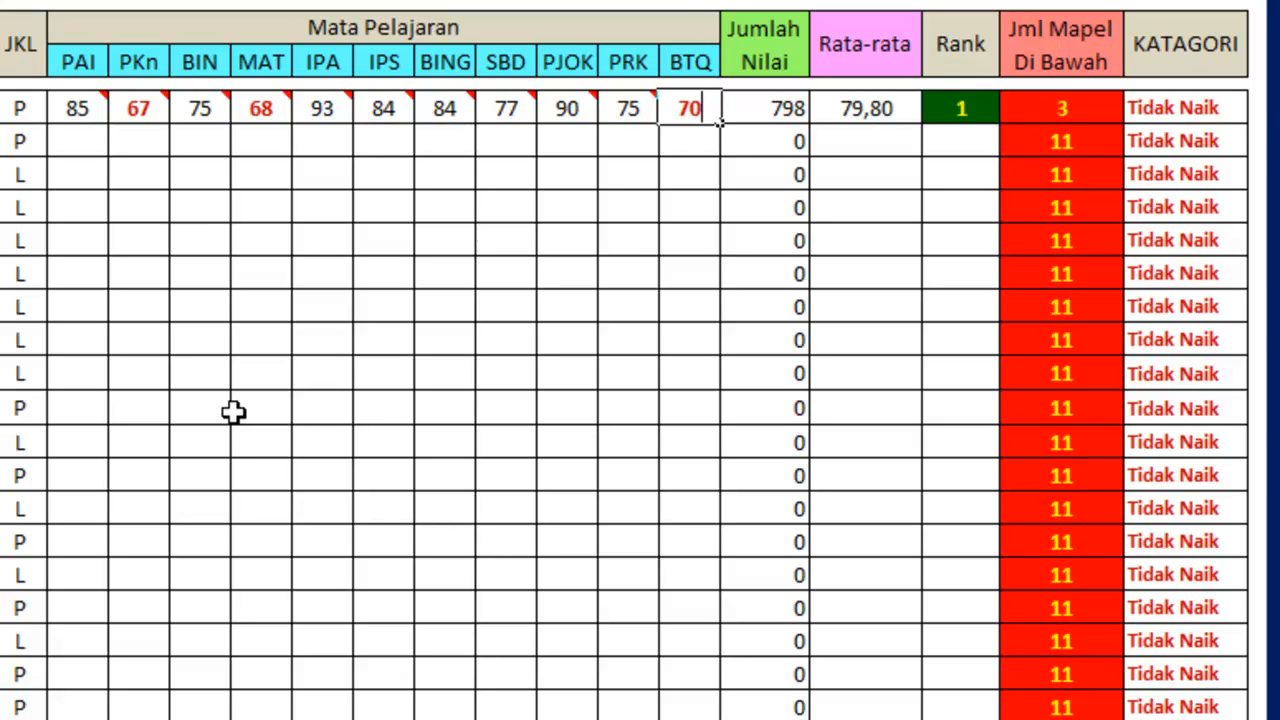
pyautogui.press('Return')
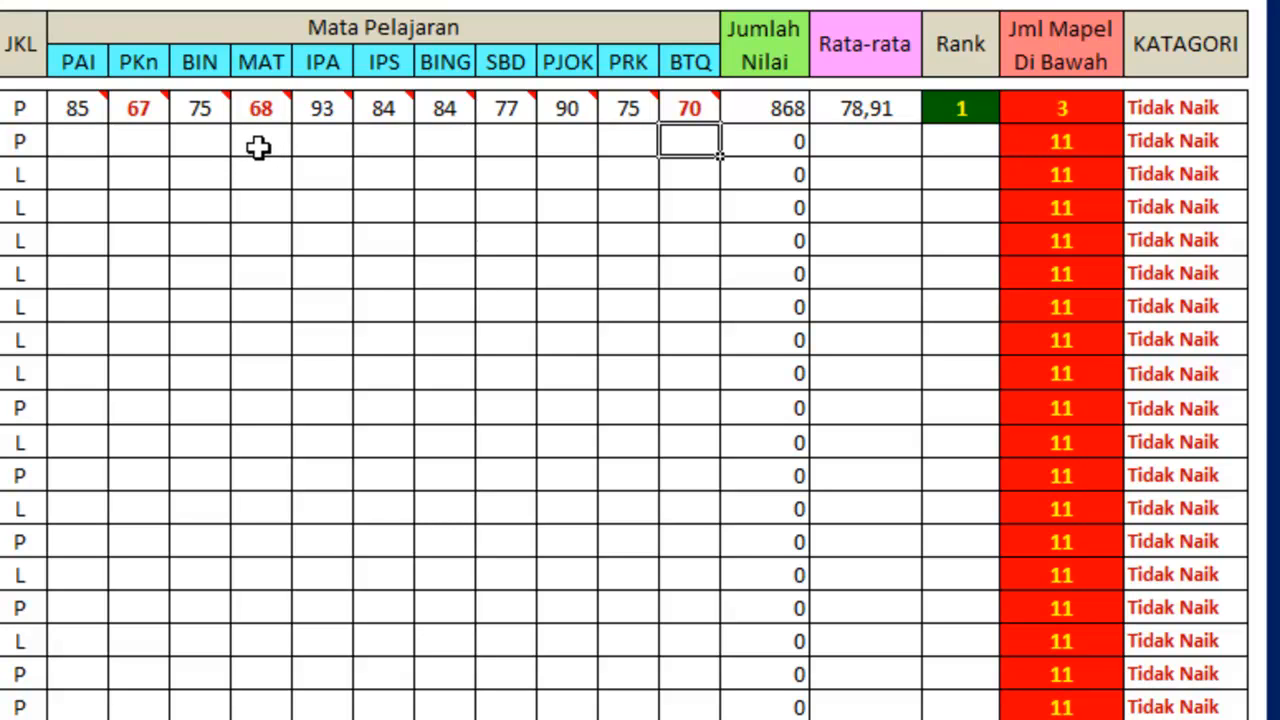
# Compare the first student's scores, average, rank and category with the per-subject summary rows below the student list.
pyautogui.scroll(-8, 258, 147)
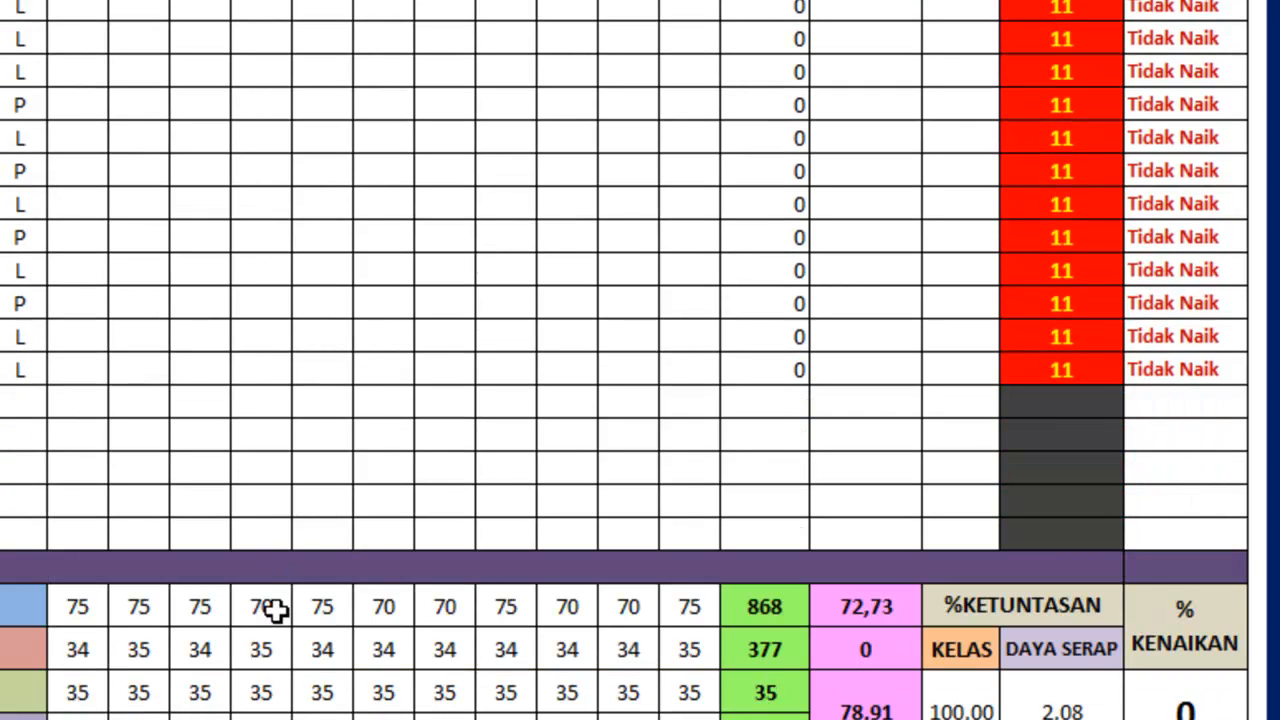
pyautogui.scroll(10, 149, 609)
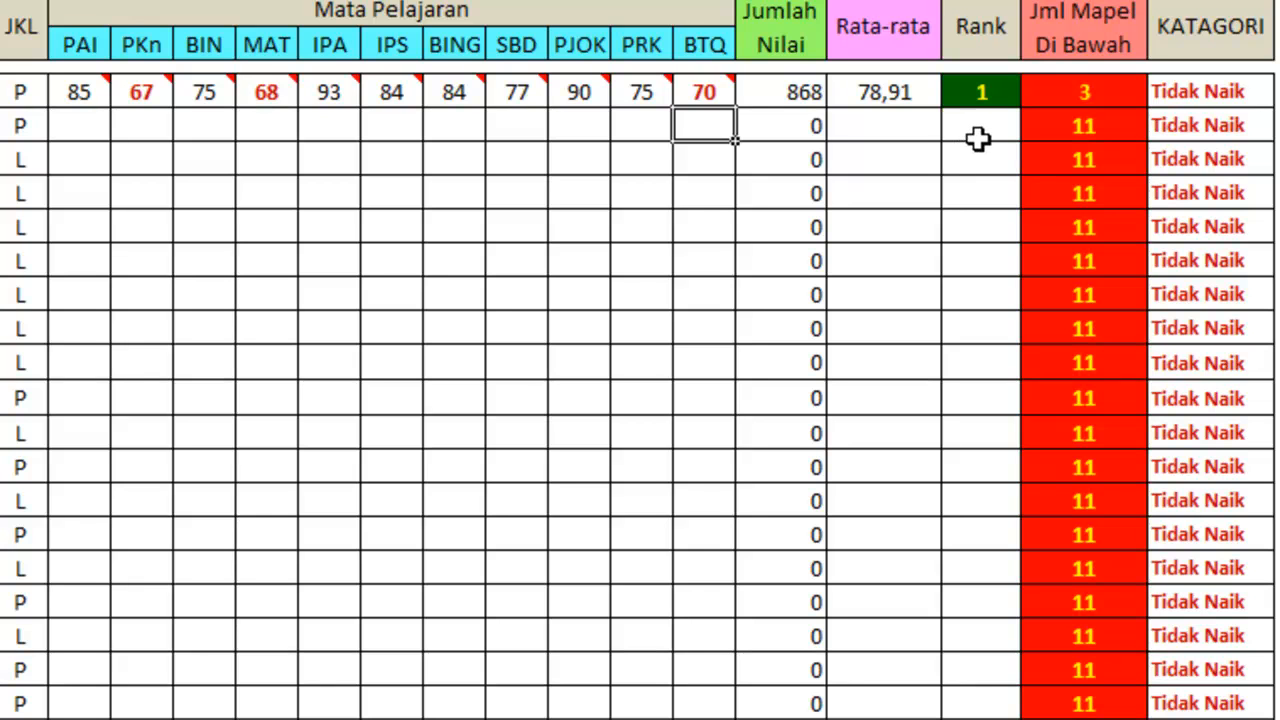
pyautogui.scroll(-5, 978, 140)
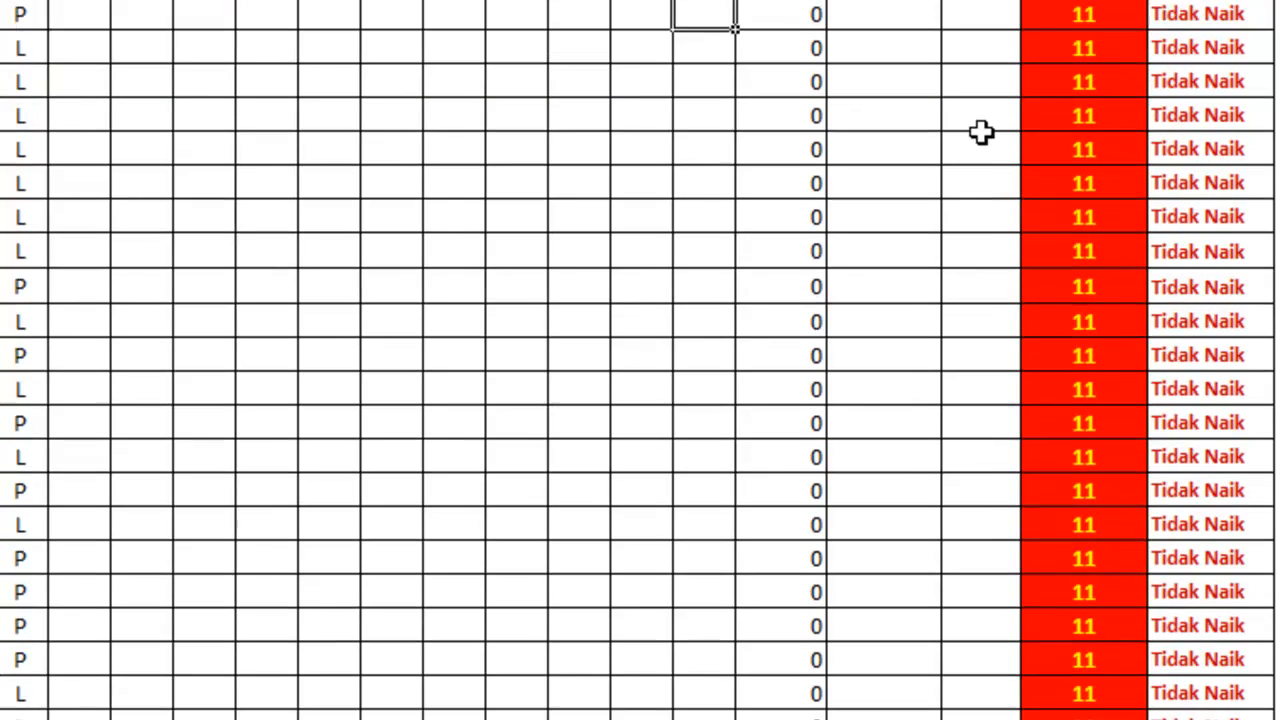
pyautogui.scroll(-4, 983, 140)
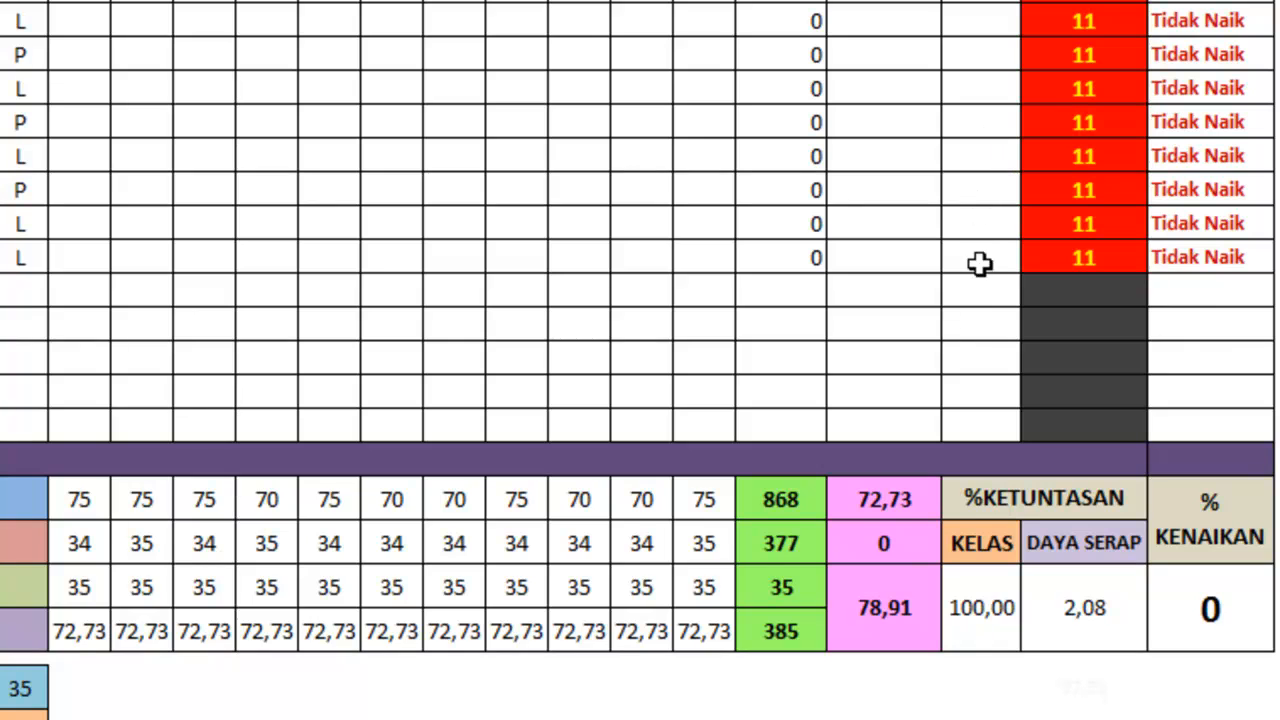
pyautogui.scroll(6, 976, 390)
pyautogui.scroll(5, 981, 217)
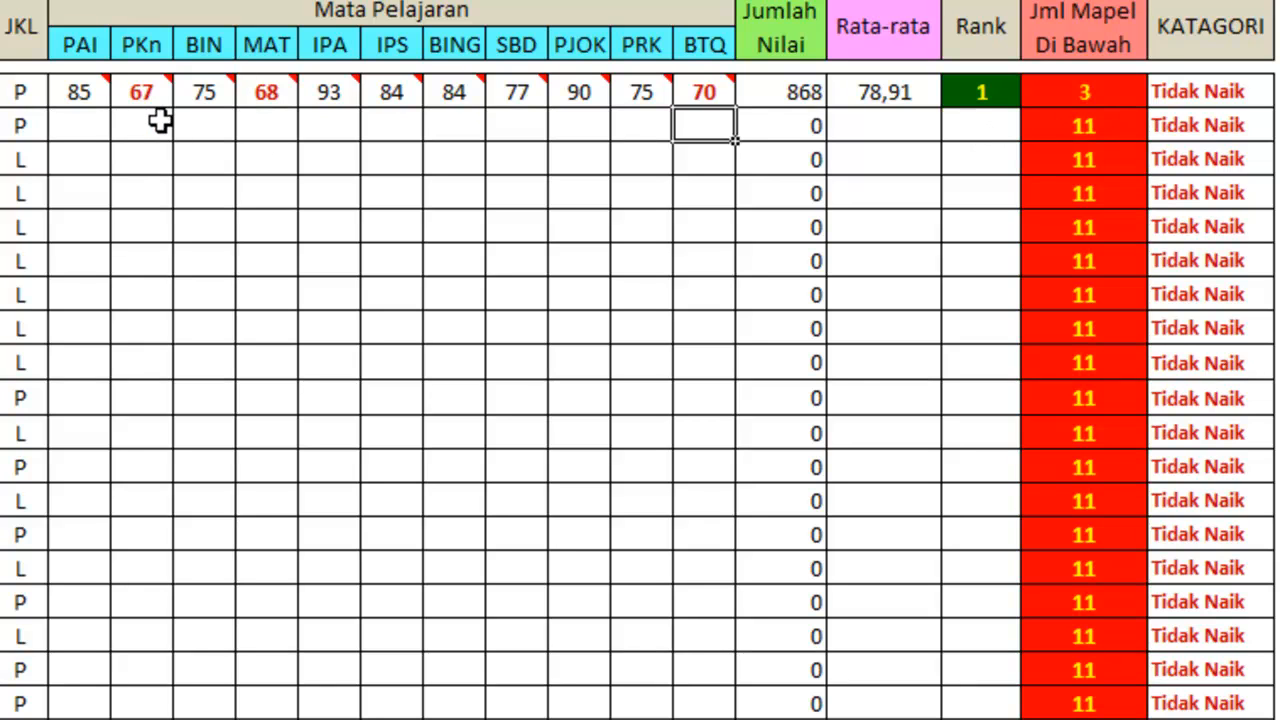
pyautogui.scroll(-6, 157, 237)
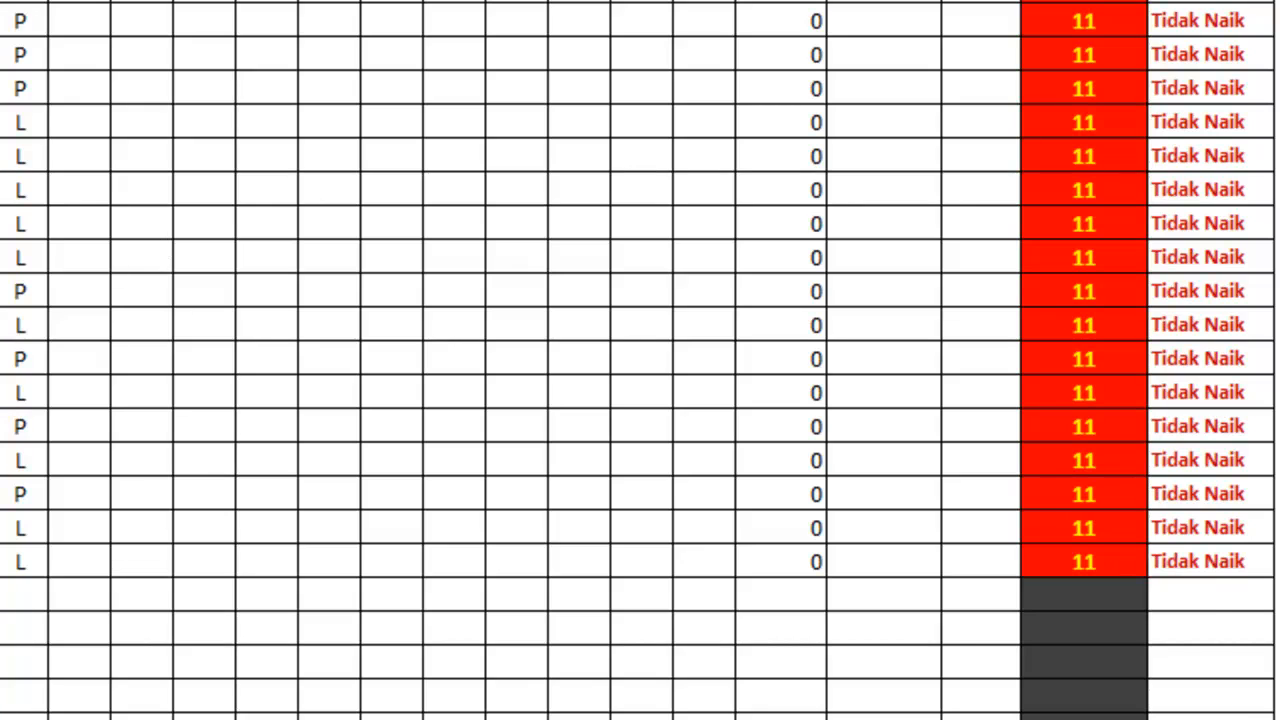
pyautogui.scroll(6, 211, 509)
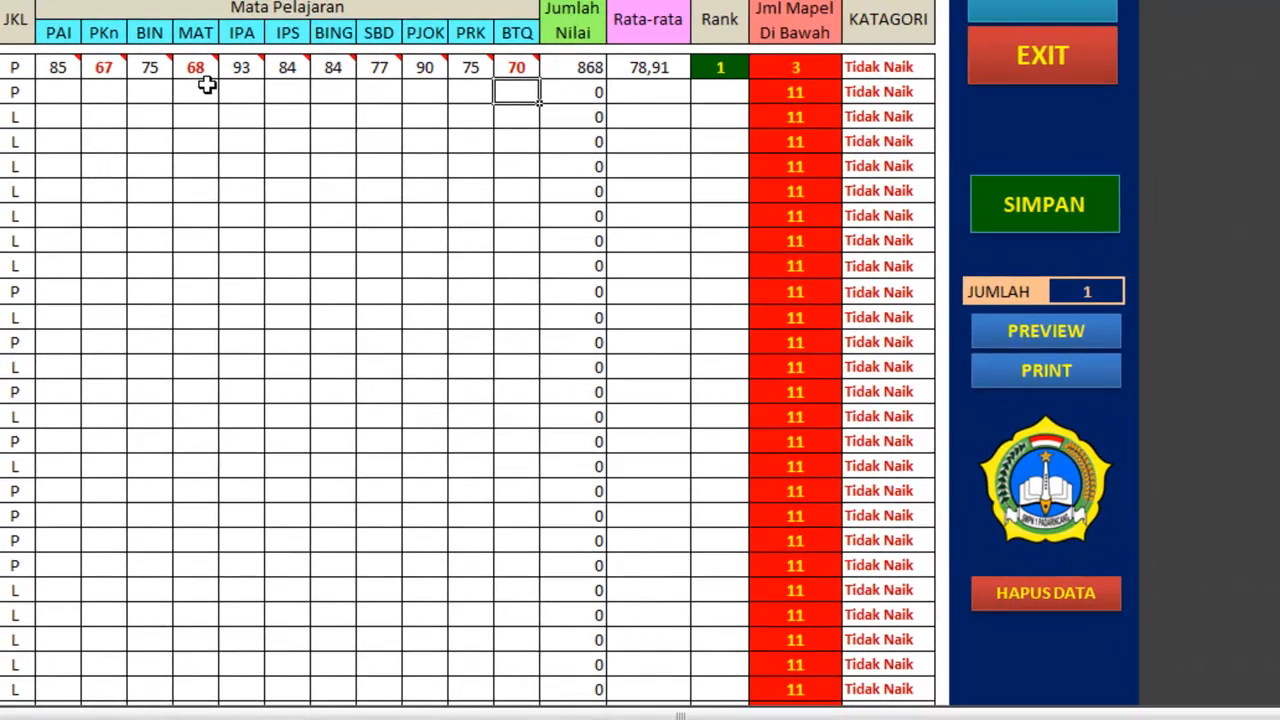
pyautogui.scroll(-10, 200, 166)
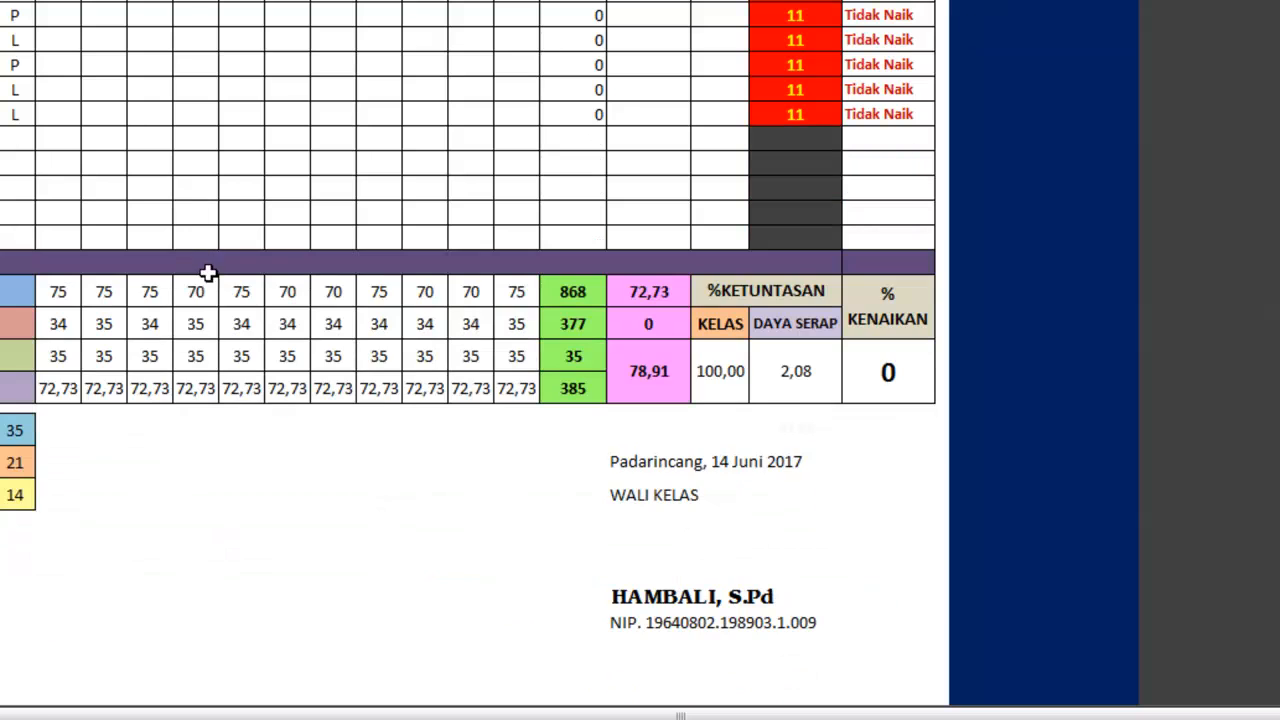
pyautogui.scroll(10, 211, 305)
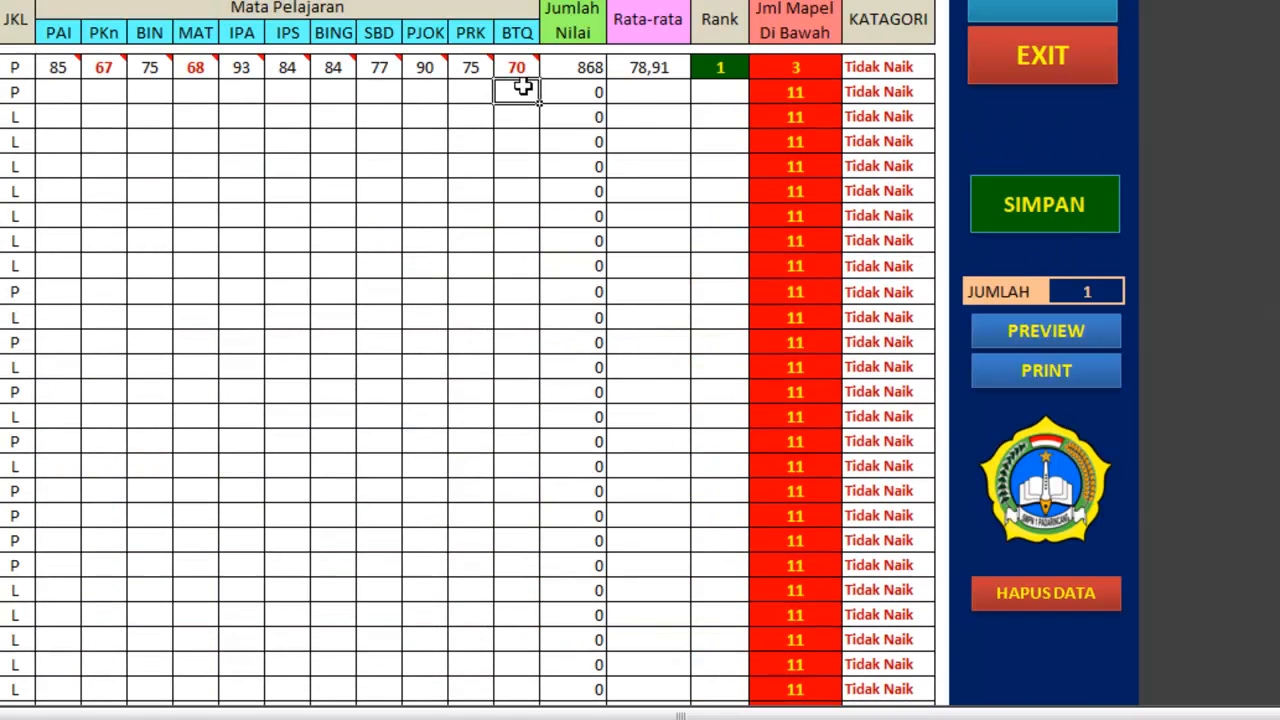
pyautogui.scroll(-8, 514, 134)
pyautogui.scroll(-5, 514, 136)
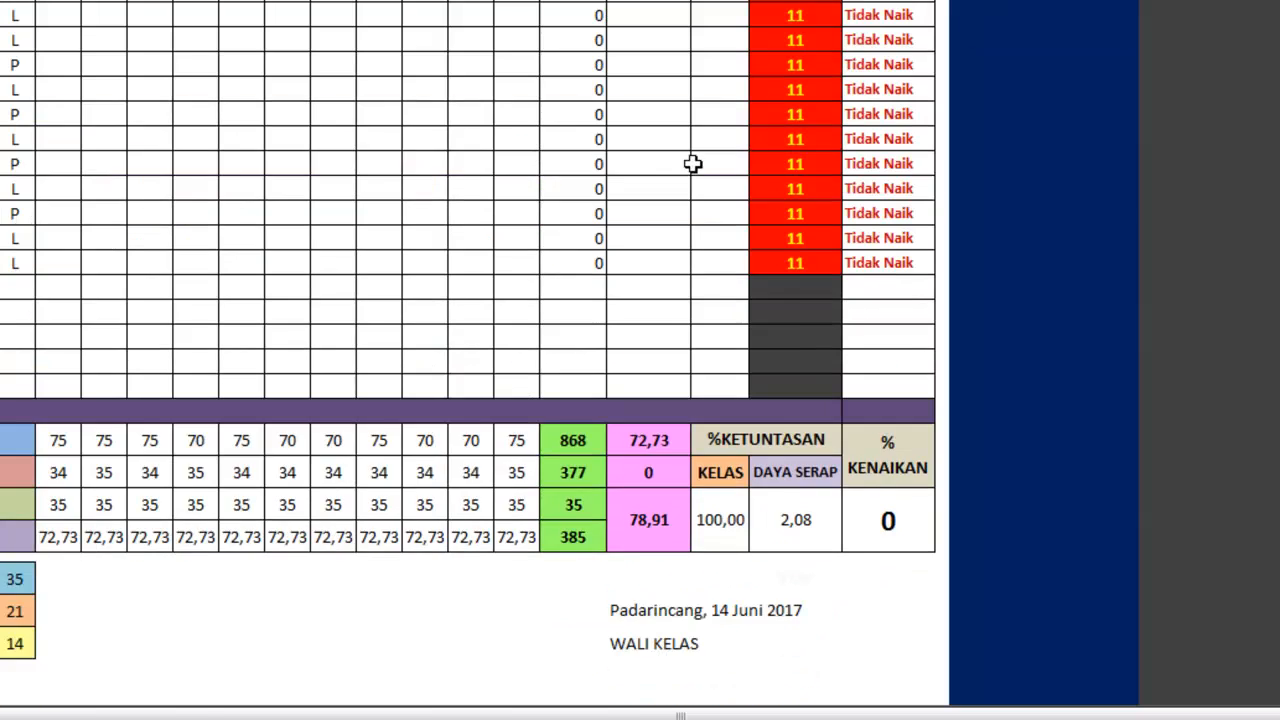
pyautogui.scroll(15, 694, 163)
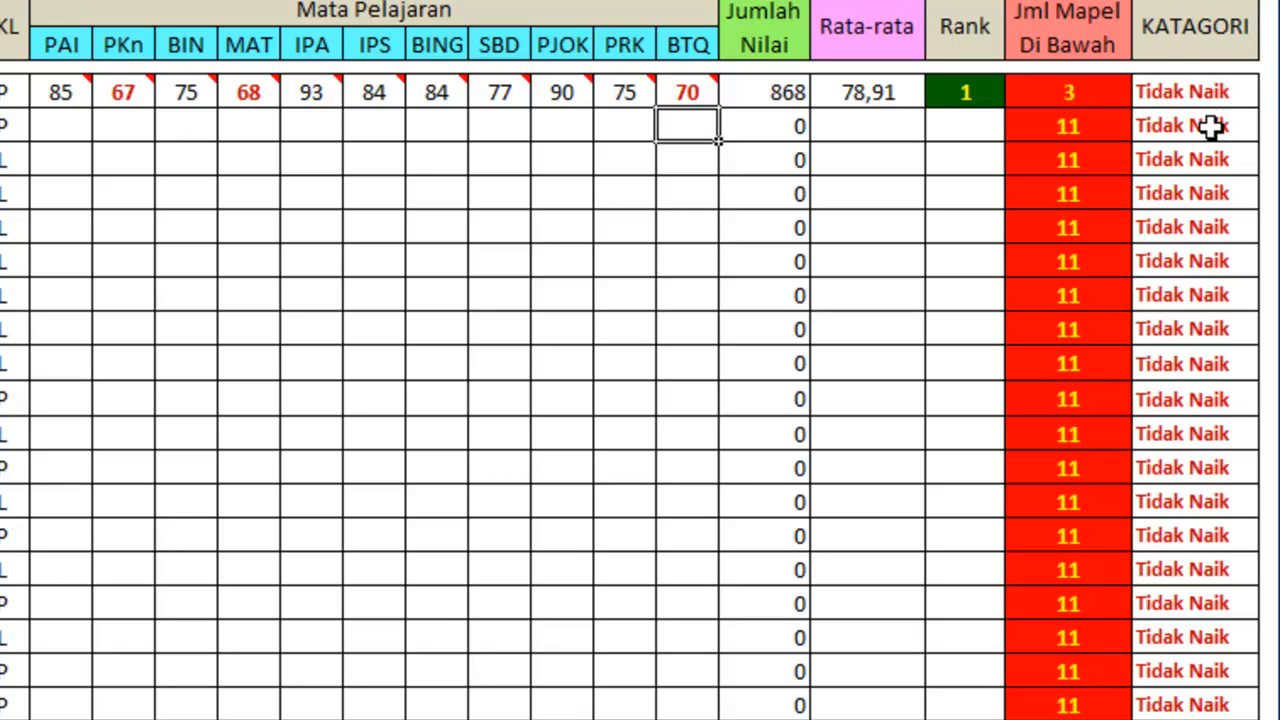
# Examine the %KETUNTASAN figures for KELAS and DAYA SERAP and the % KENAIKAN figure in the class summary.
pyautogui.scroll(-8, 1151, 194)
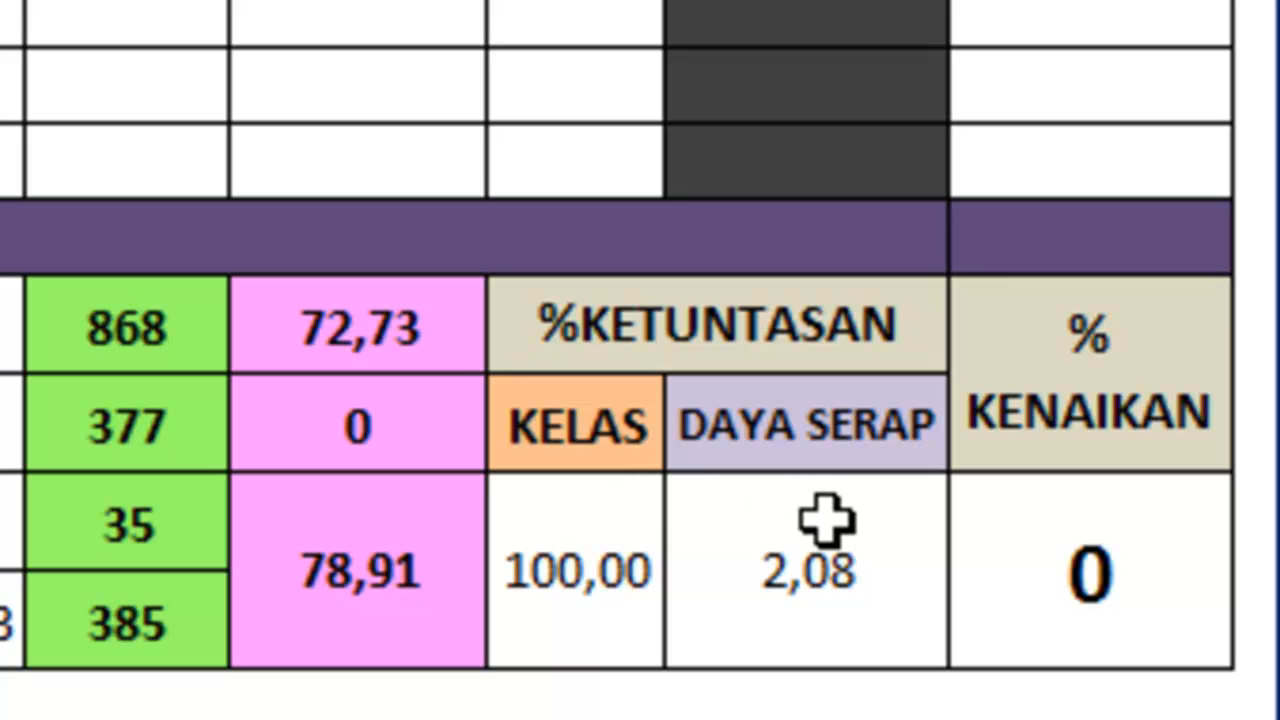
pyautogui.scroll(10, 608, 674)
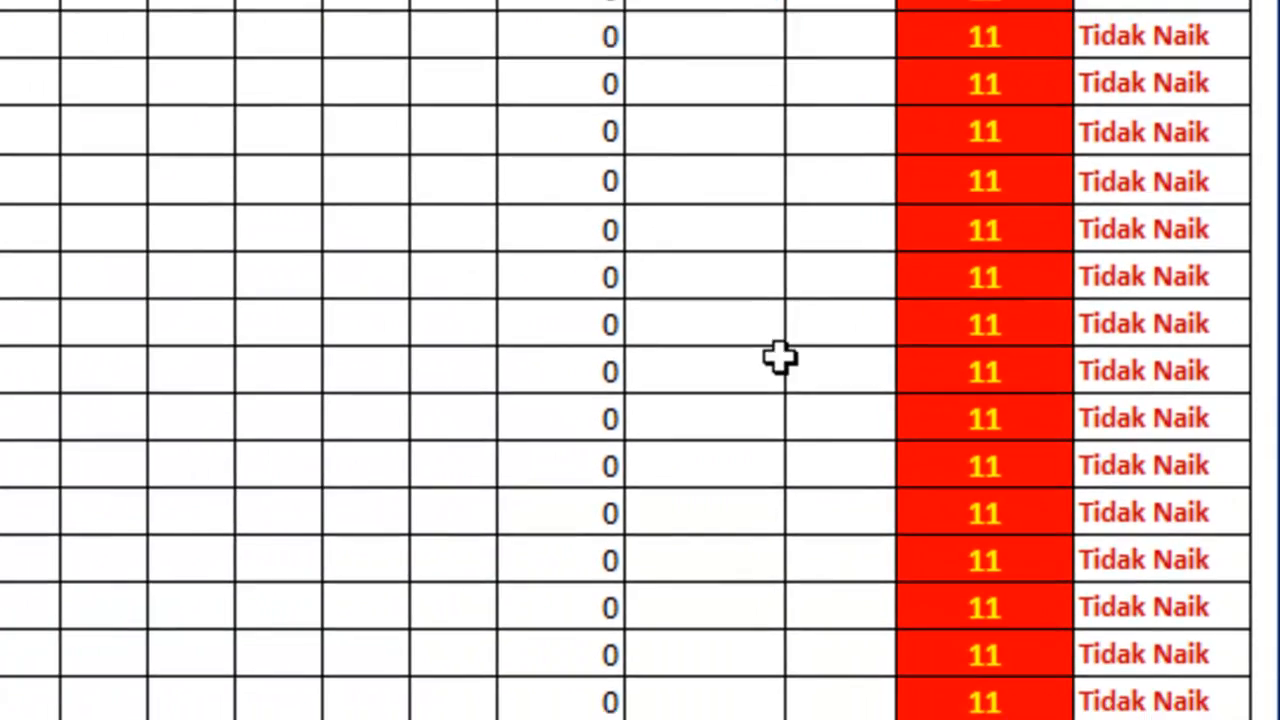
pyautogui.scroll(-3, 780, 357)
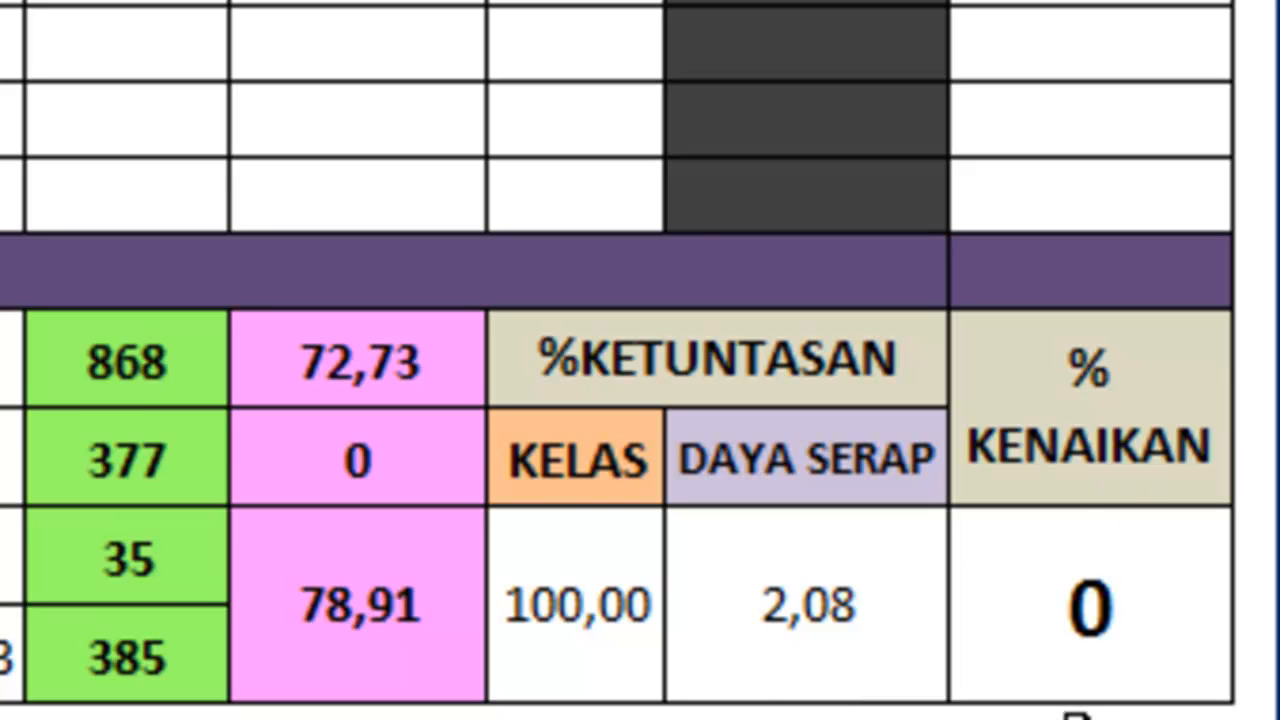
pyautogui.scroll(5, 840, 543)
pyautogui.scroll(-4, 850, 560)
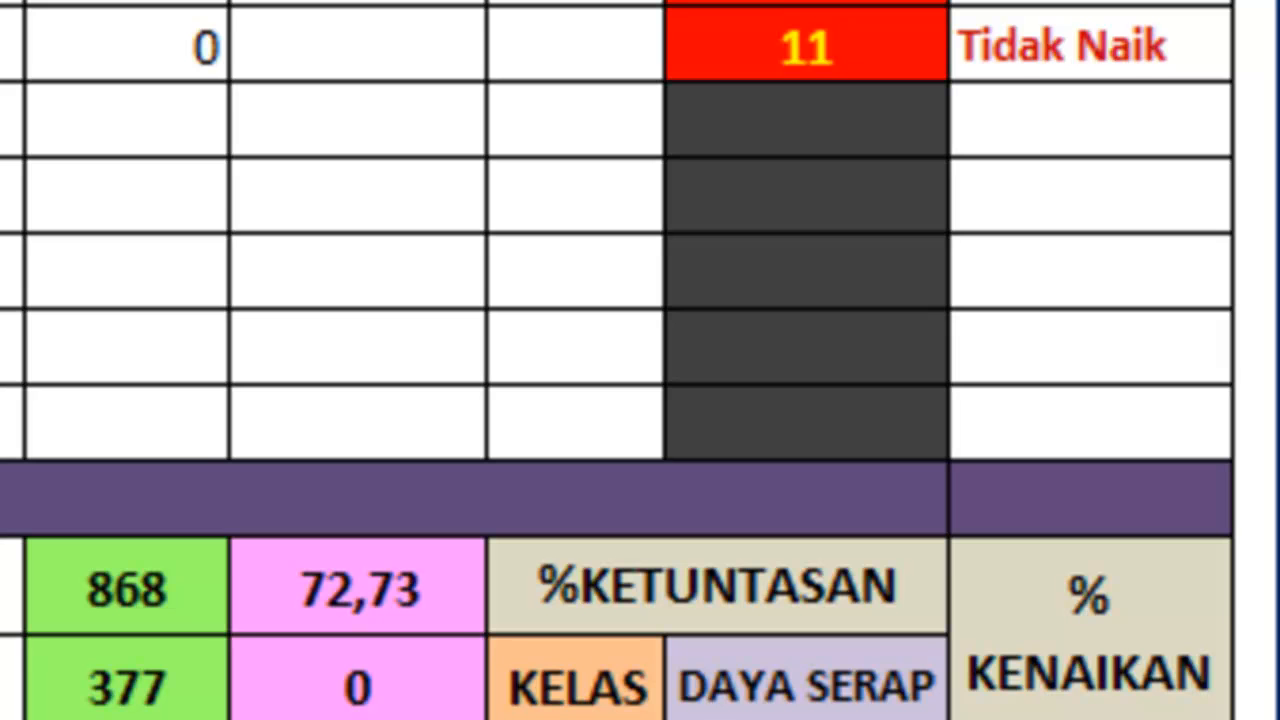
pyautogui.scroll(3, 814, 666)
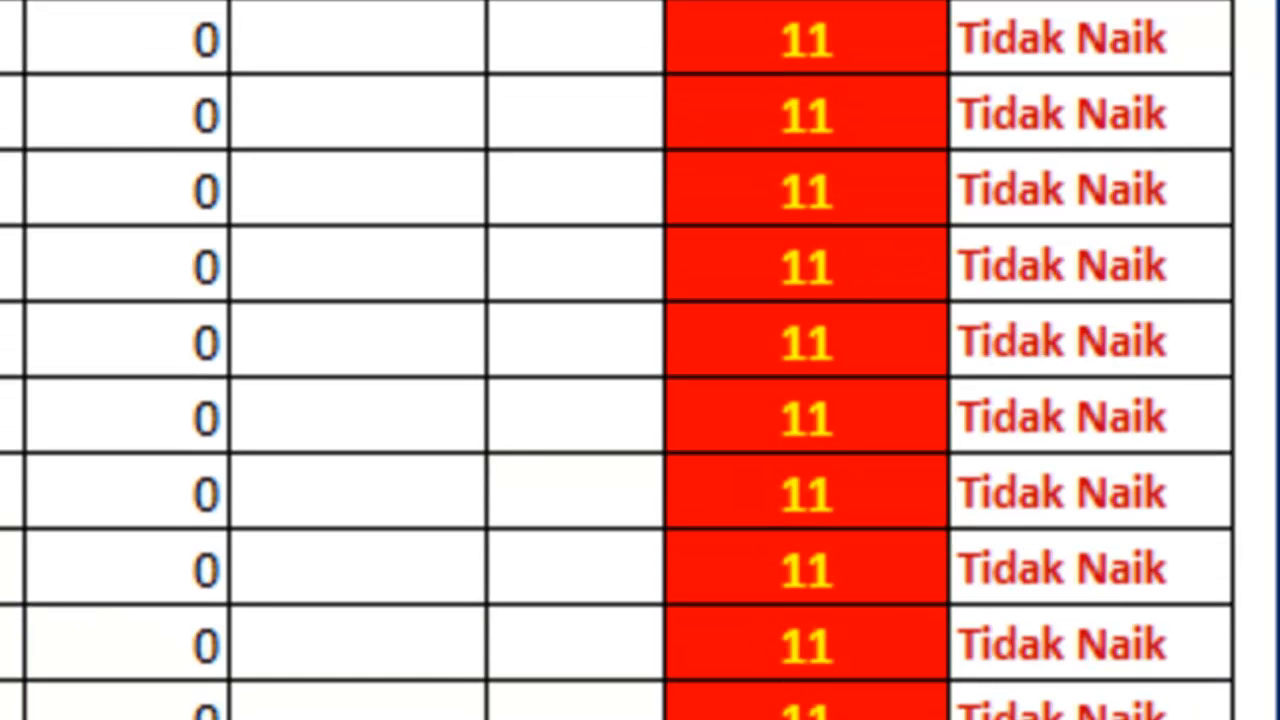
pyautogui.scroll(-3, 32, 574)
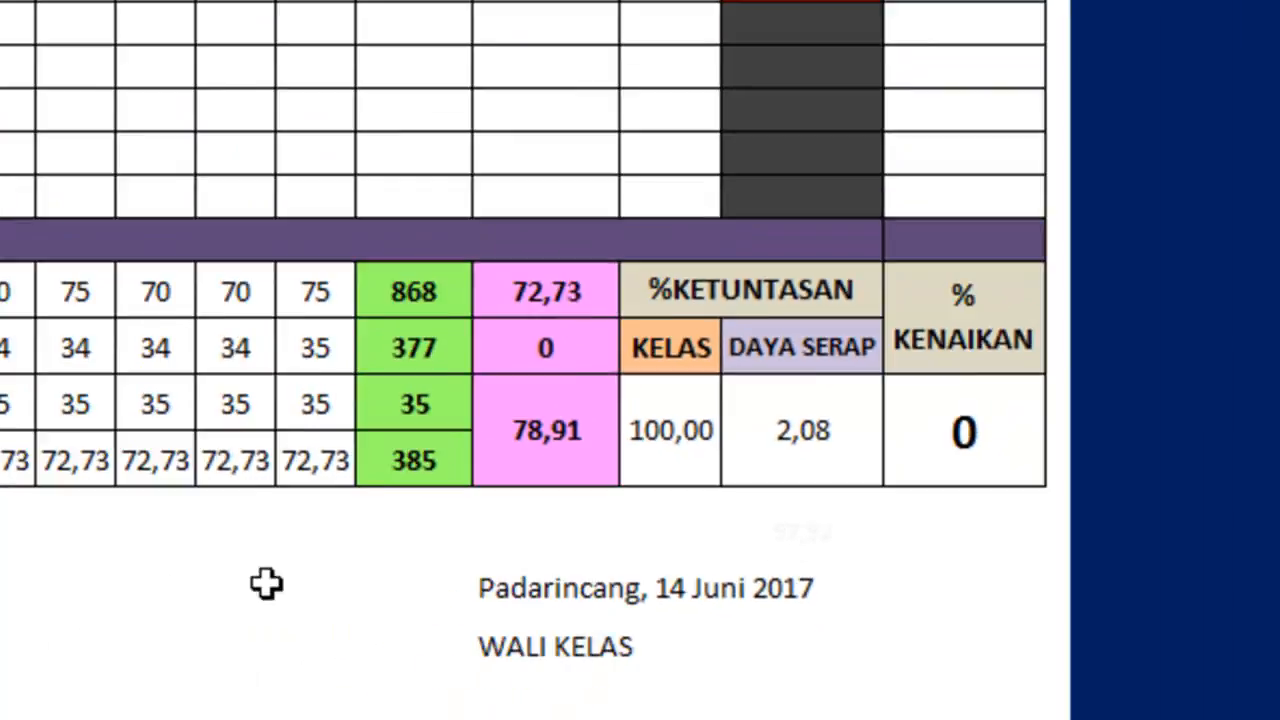
# Try to preview and print the class VII C knowledge score list, dismissing the macro alerts.
pyautogui.scroll(5, 571, 537)
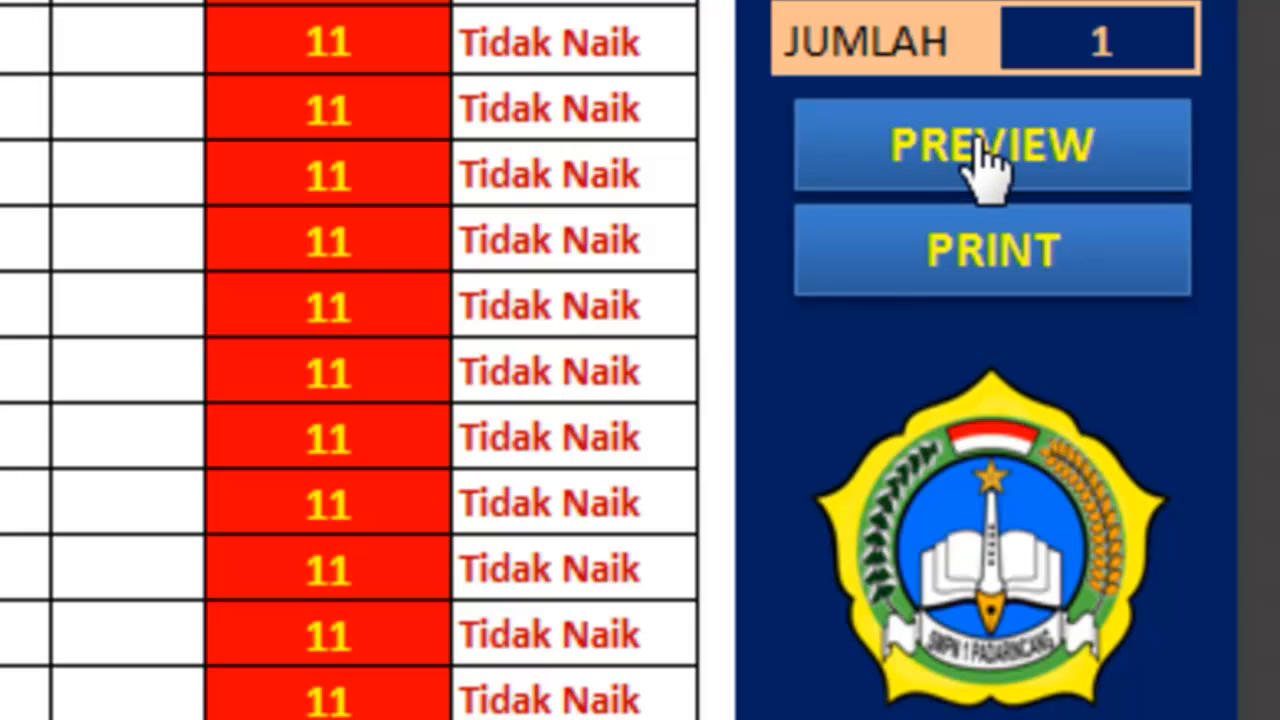
pyautogui.click(985, 165)
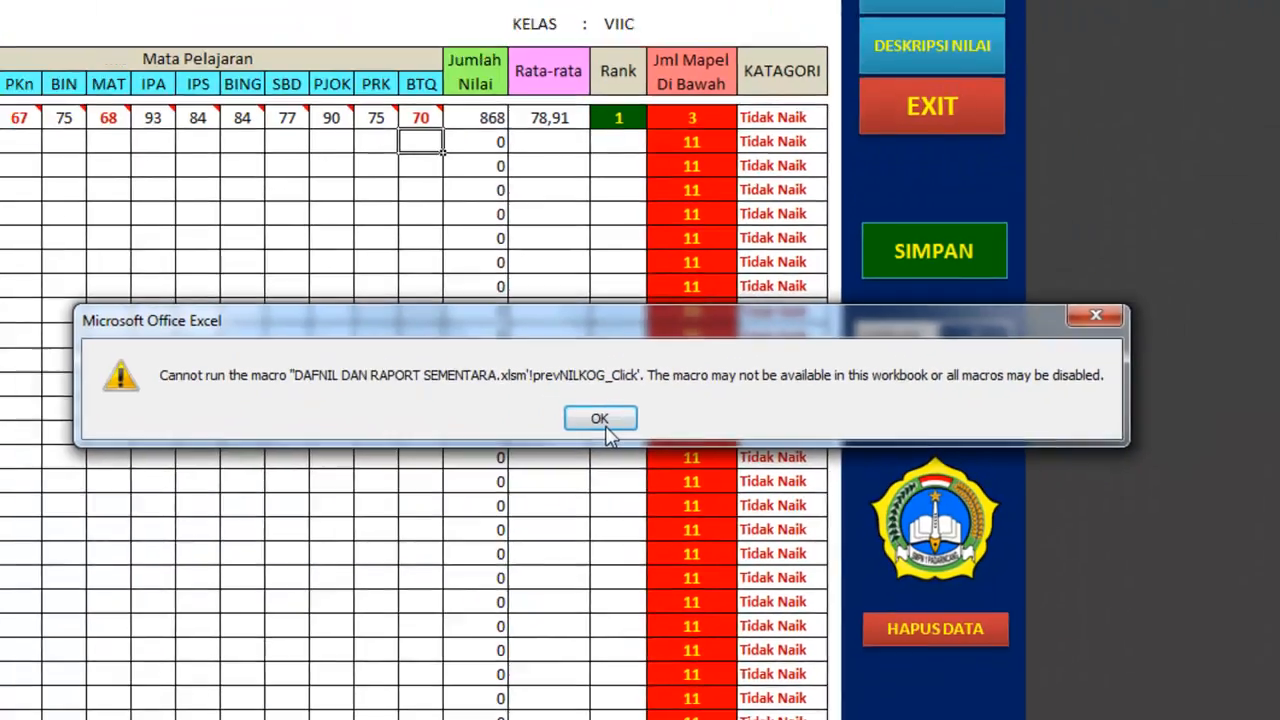
pyautogui.click(86, 260)
pyautogui.click(912, 366)
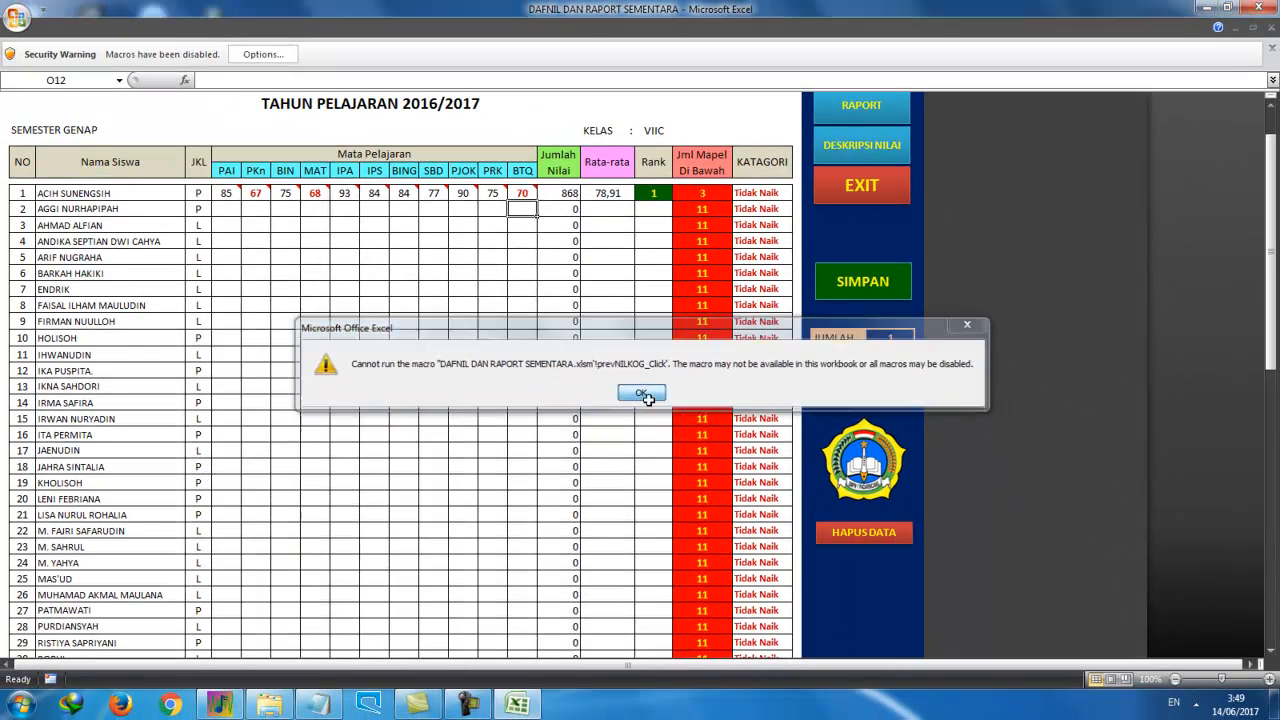
pyautogui.click(628, 557)
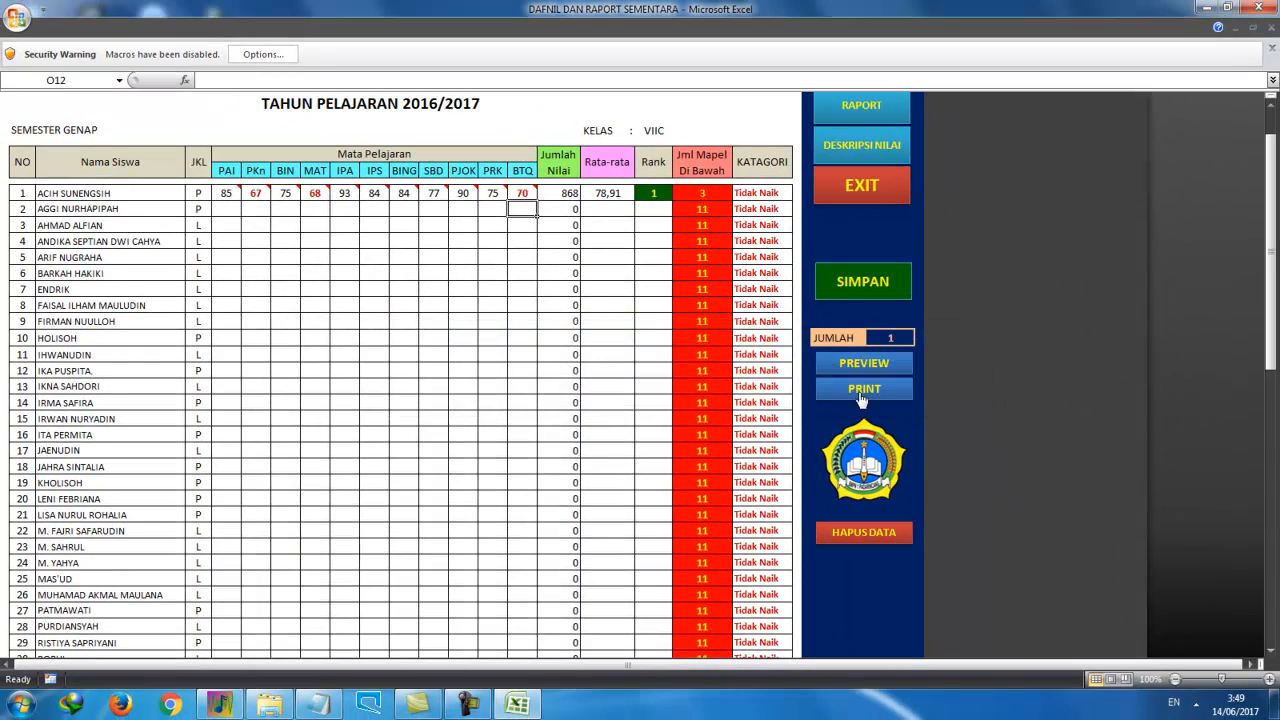
pyautogui.click(862, 392)
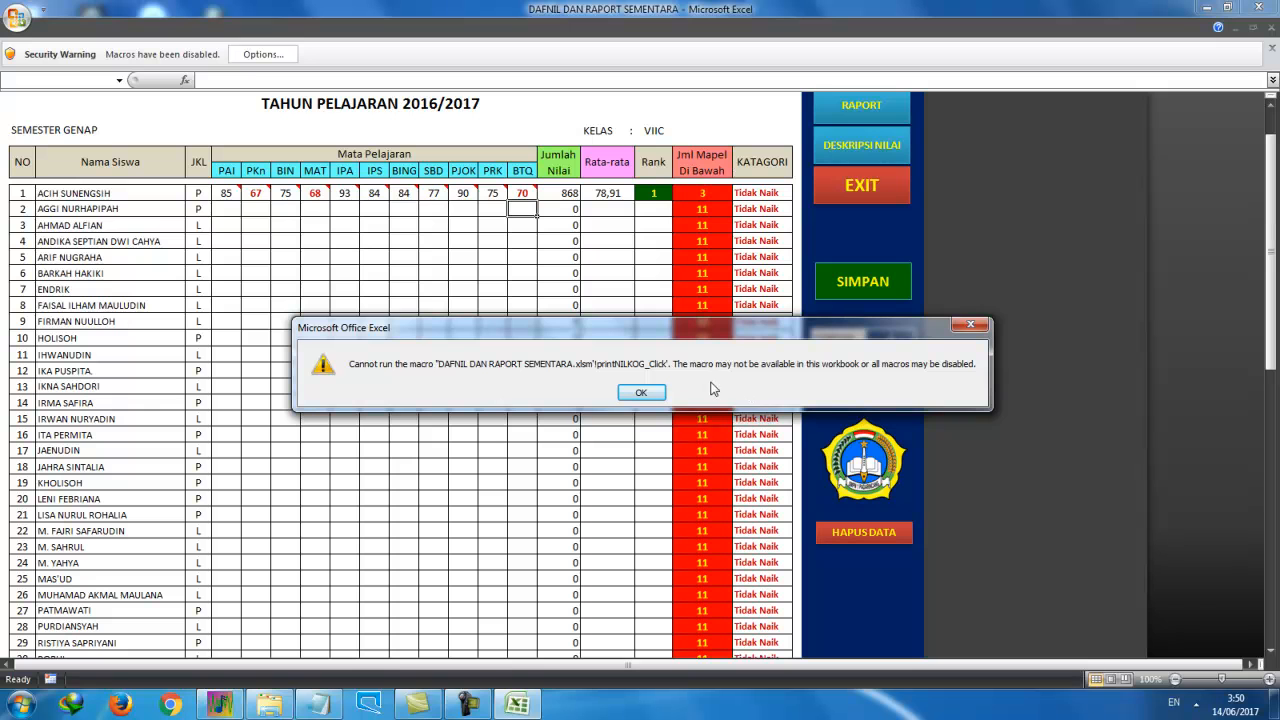
pyautogui.click(656, 392)
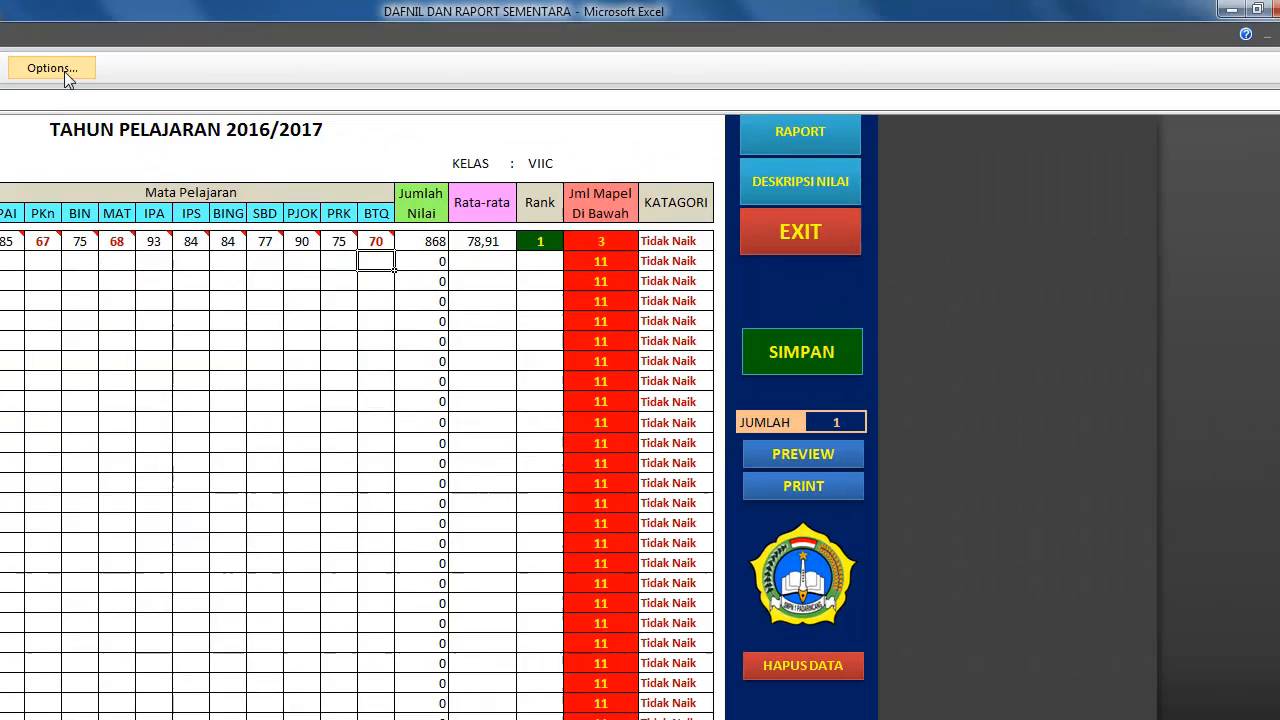
# Enable the workbook's blocked macro content in the security options and dismiss the welcome message.
pyautogui.click(990, 335)
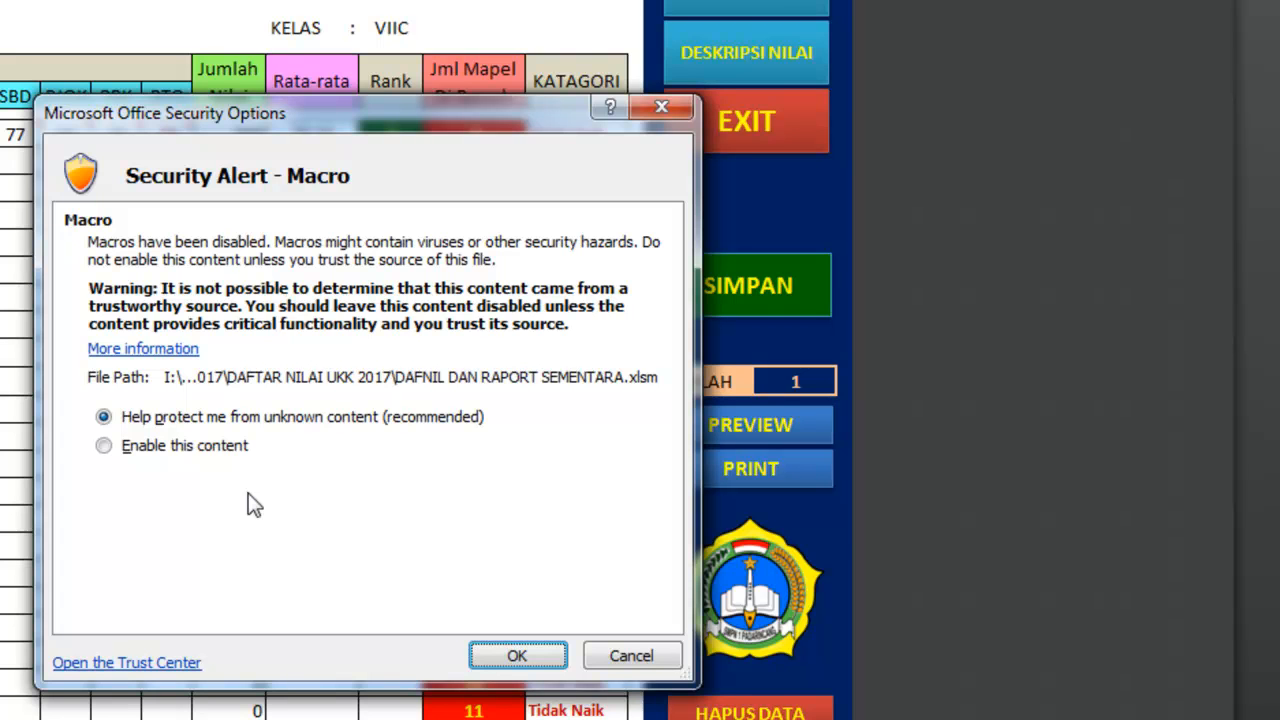
pyautogui.click(104, 446)
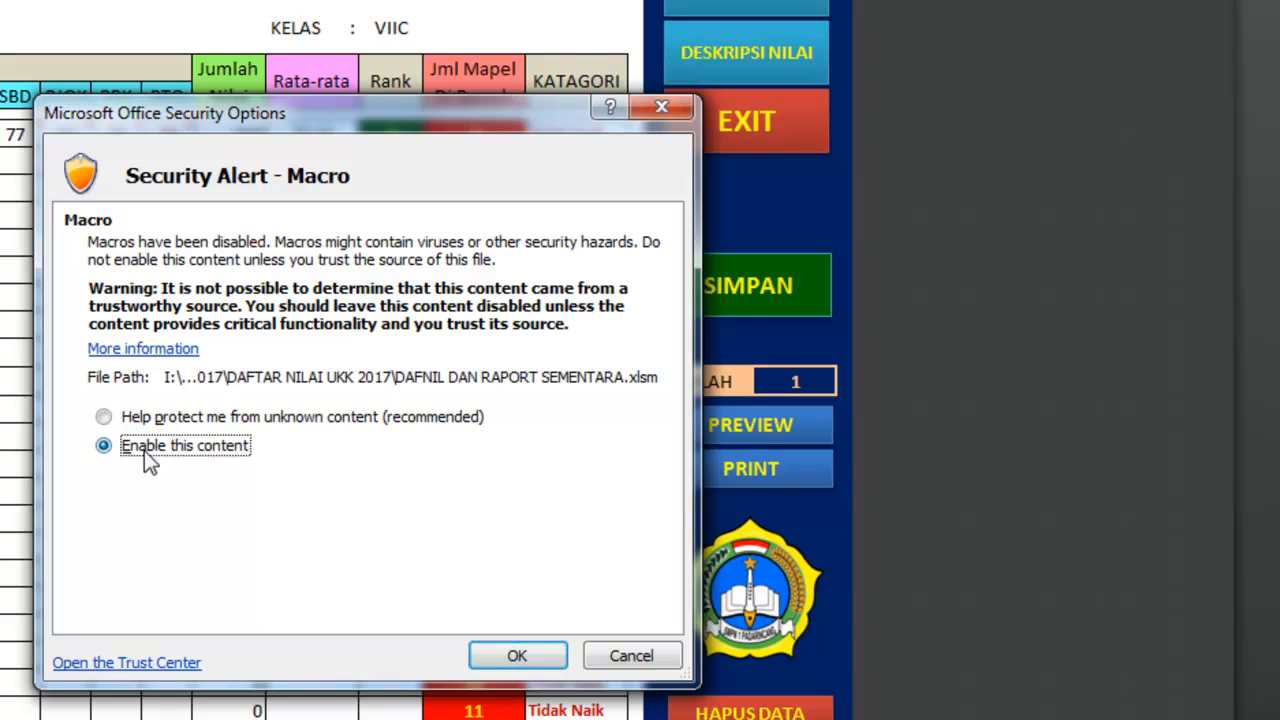
pyautogui.click(517, 655)
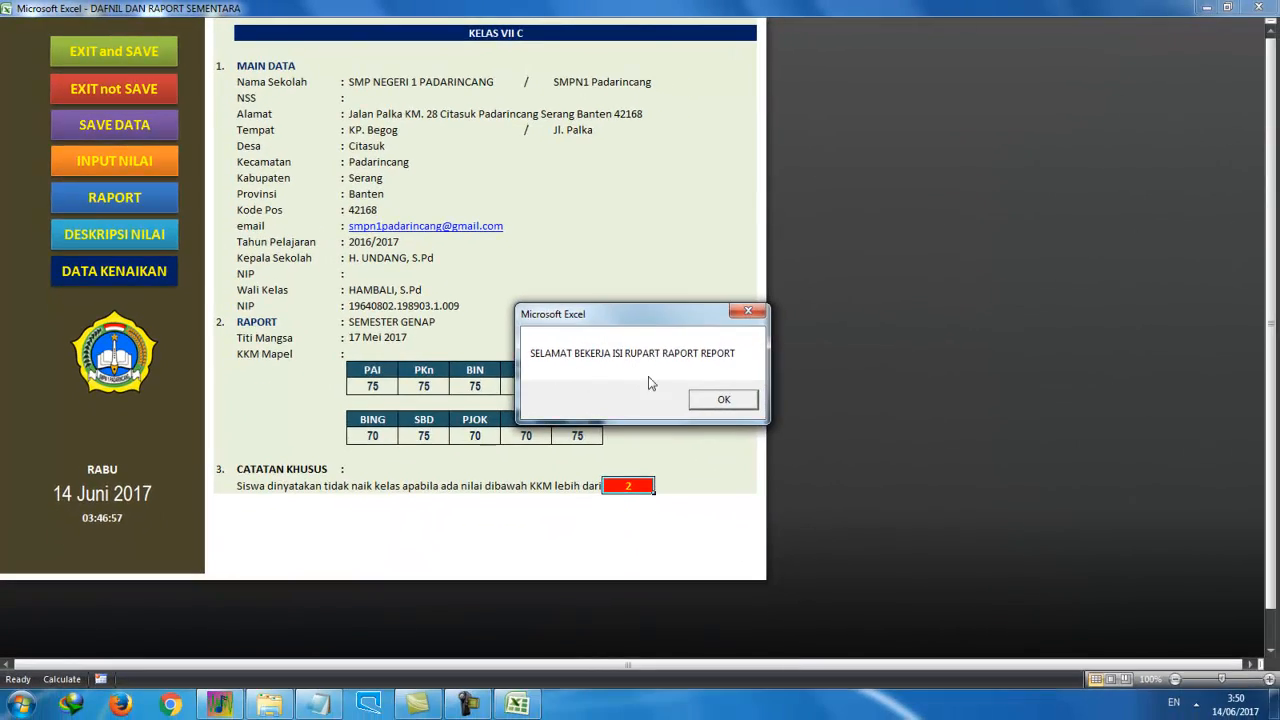
pyautogui.click(726, 400)
# Preview the knowledge score list from the score input sheet, close the preview and print one copy.
pyautogui.click(135, 160)
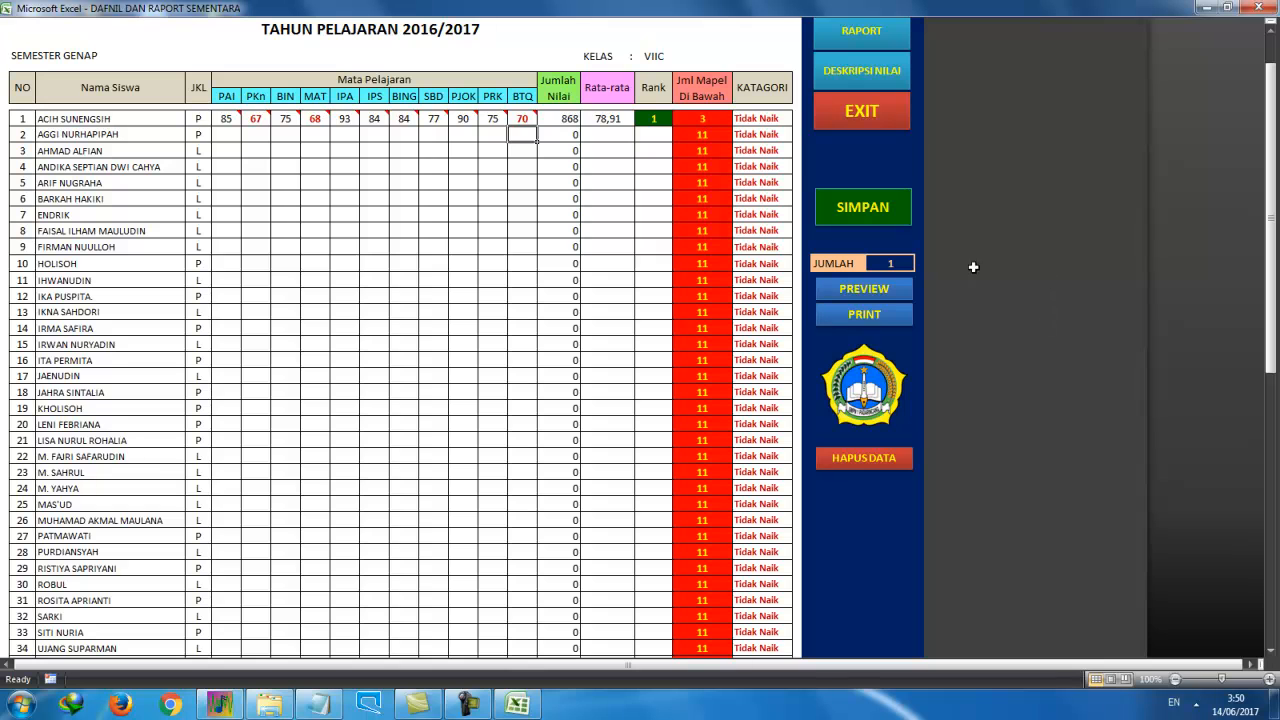
pyautogui.click(885, 290)
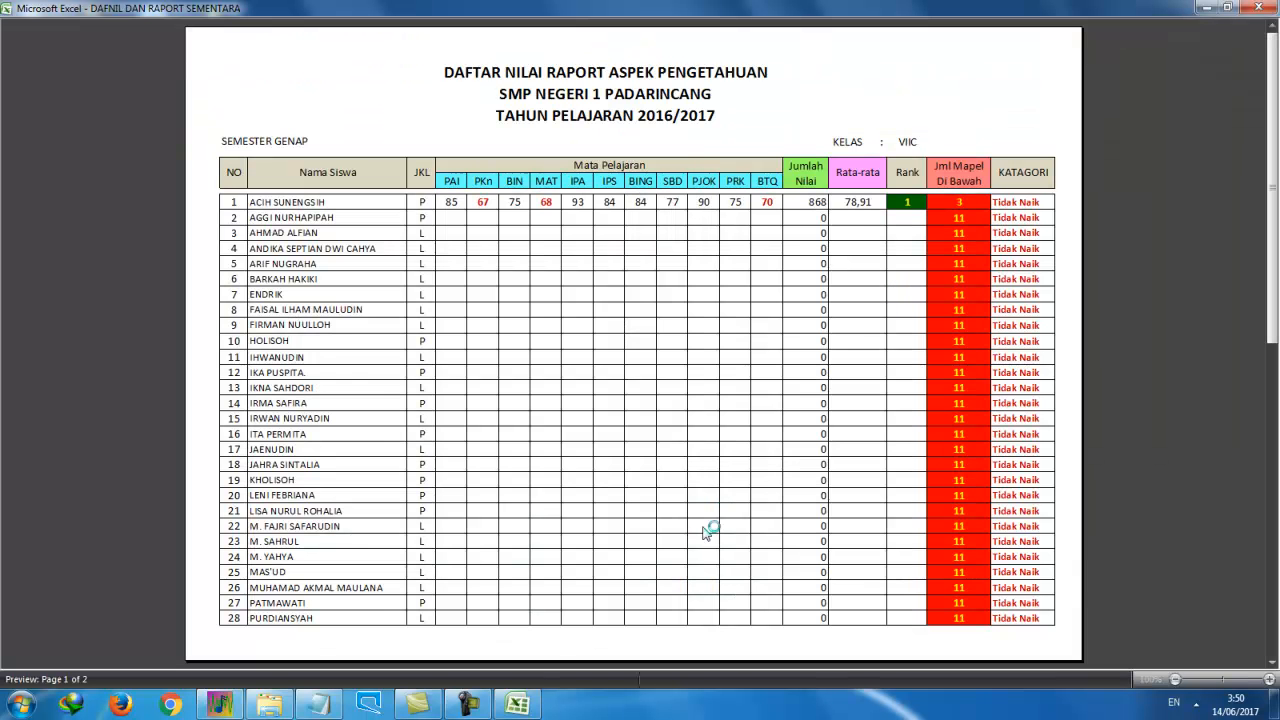
pyautogui.scroll(-1, 707, 533)
pyautogui.scroll(1, 707, 533)
pyautogui.click(1253, 8)
pyautogui.click(880, 368)
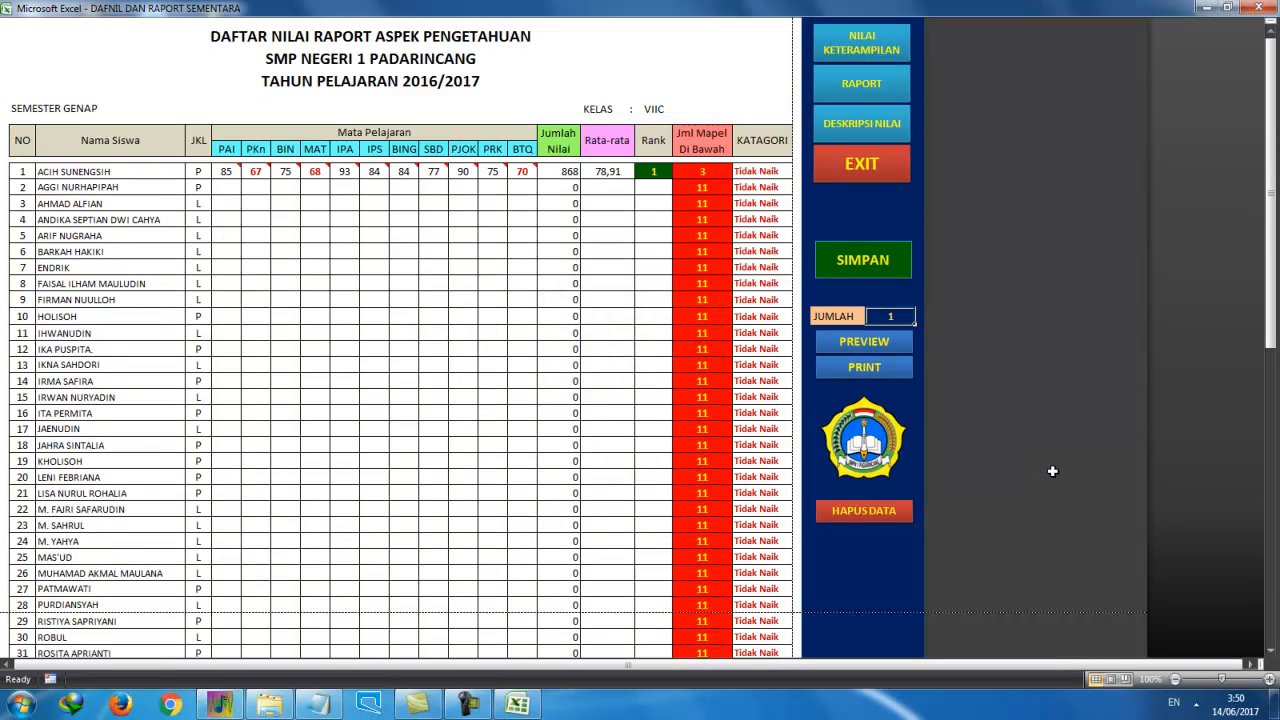